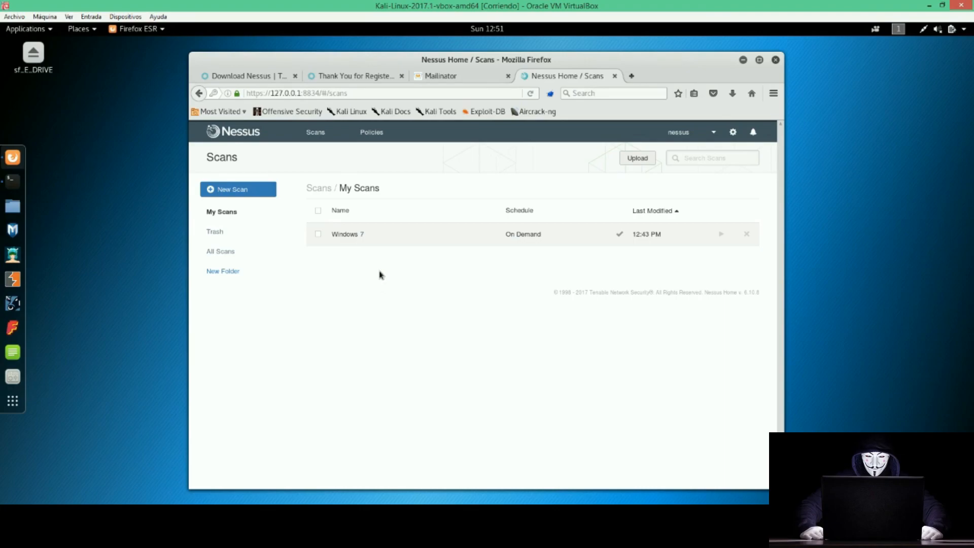
Start a new scan from My Scans to bring up the Scan Library templates.
{"action": "left_click", "coordinate": [236, 191]}
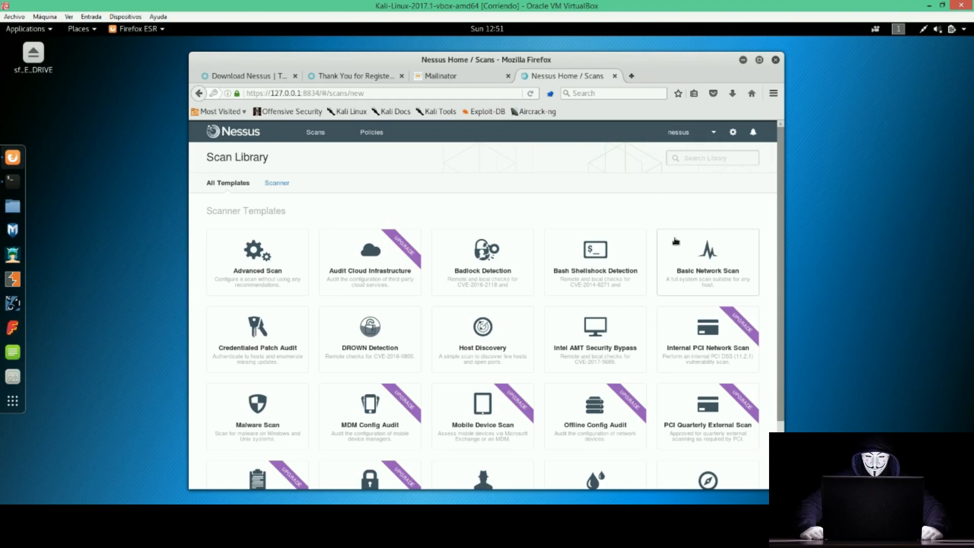
{"action": "scroll", "coordinate": [676, 241], "scroll_direction": "down", "scroll_amount": 3}
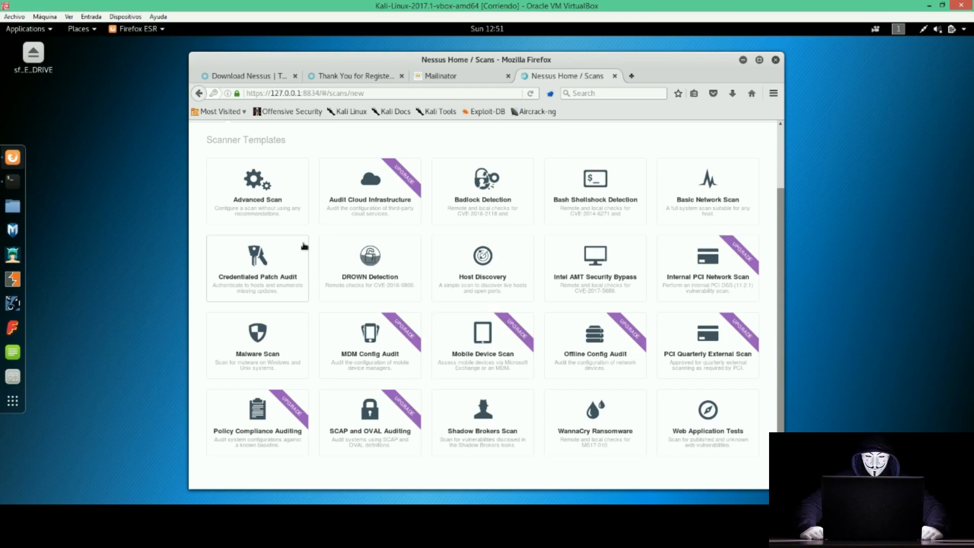
{"action": "scroll", "coordinate": [302, 246], "scroll_direction": "up", "scroll_amount": 3}
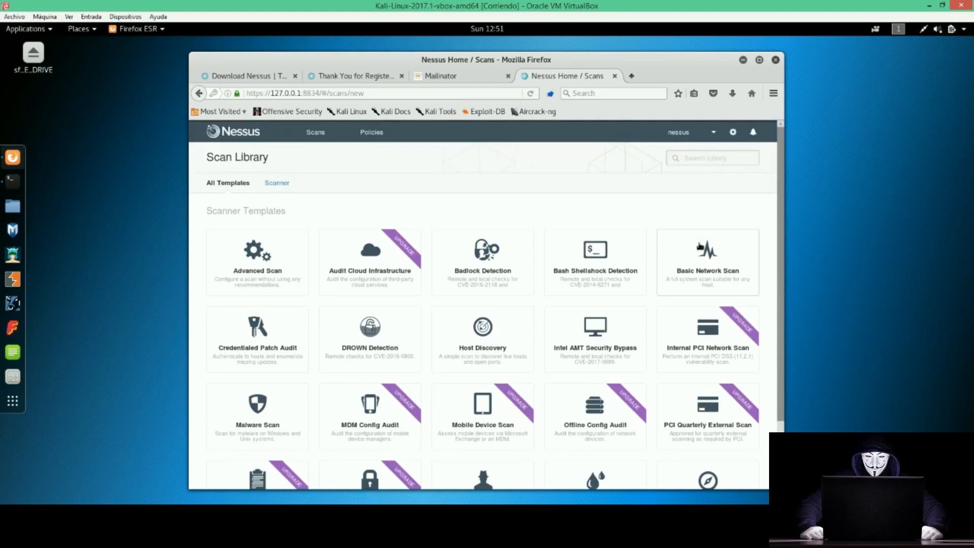
{"action": "scroll", "coordinate": [699, 247], "scroll_direction": "down", "scroll_amount": 3}
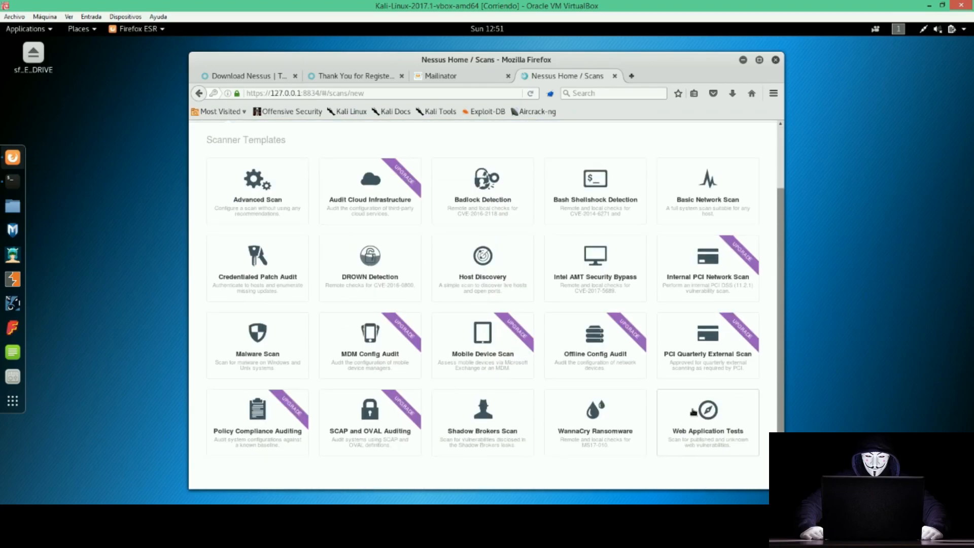
{"action": "scroll", "coordinate": [670, 356], "scroll_direction": "up", "scroll_amount": 3}
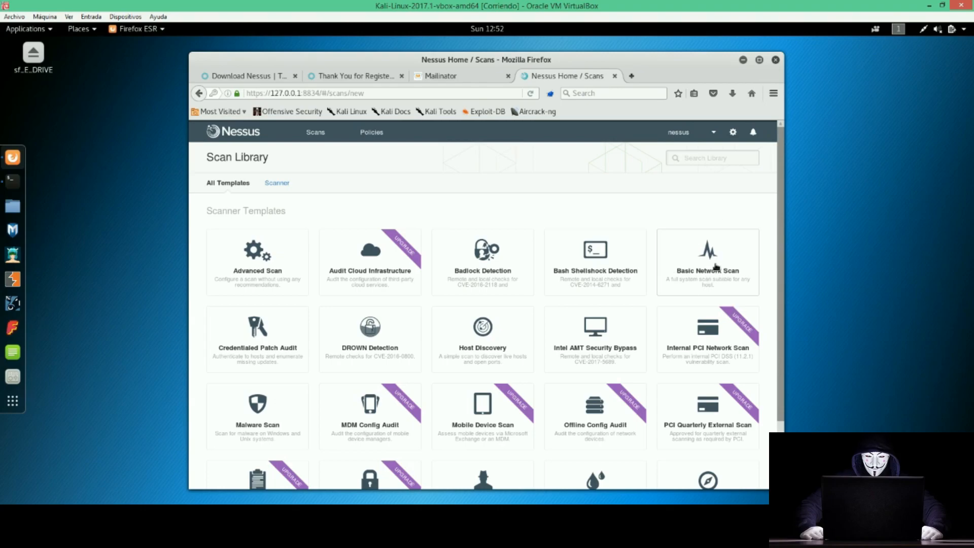
Pick the Advanced Scan template, name it 'Windows XP' and keep the My Scans folder.
{"action": "left_click", "coordinate": [250, 268]}
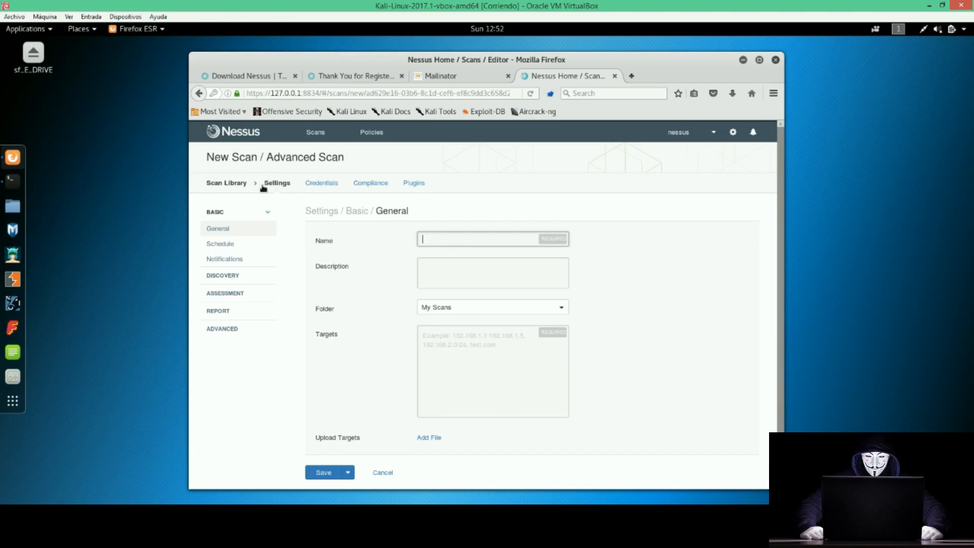
{"action": "left_click", "coordinate": [436, 273]}
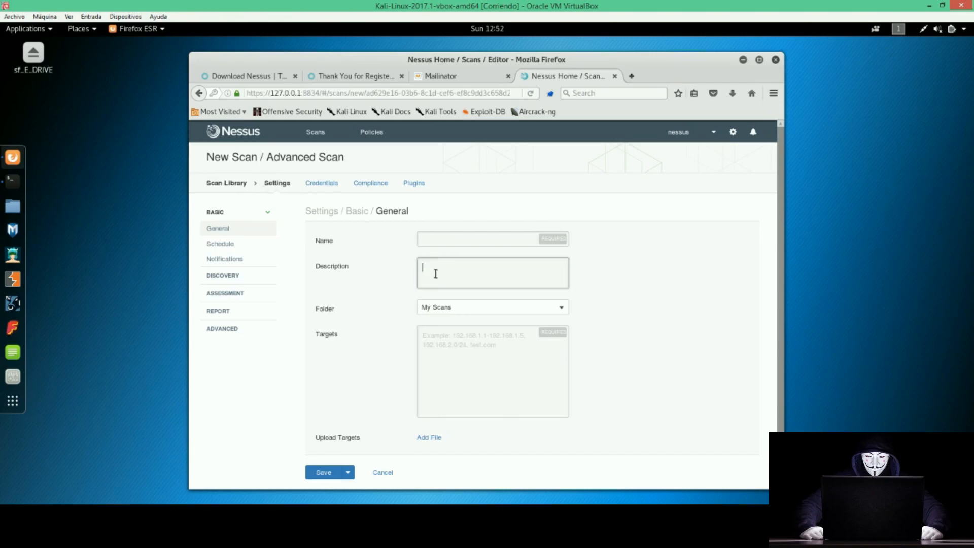
{"action": "left_click", "coordinate": [433, 239]}
{"action": "type", "text": "Windows"}
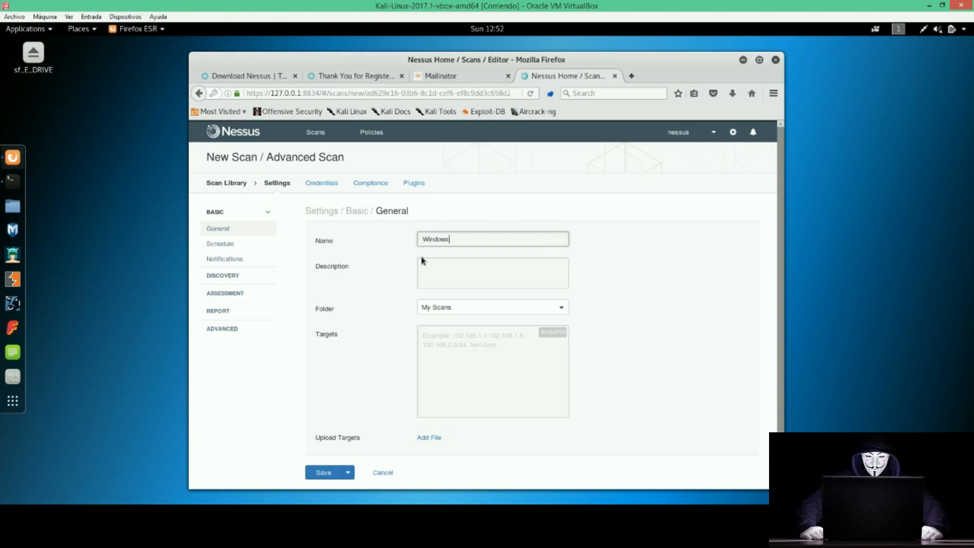
{"action": "type", "text": " XP"}
{"action": "left_click", "coordinate": [422, 261]}
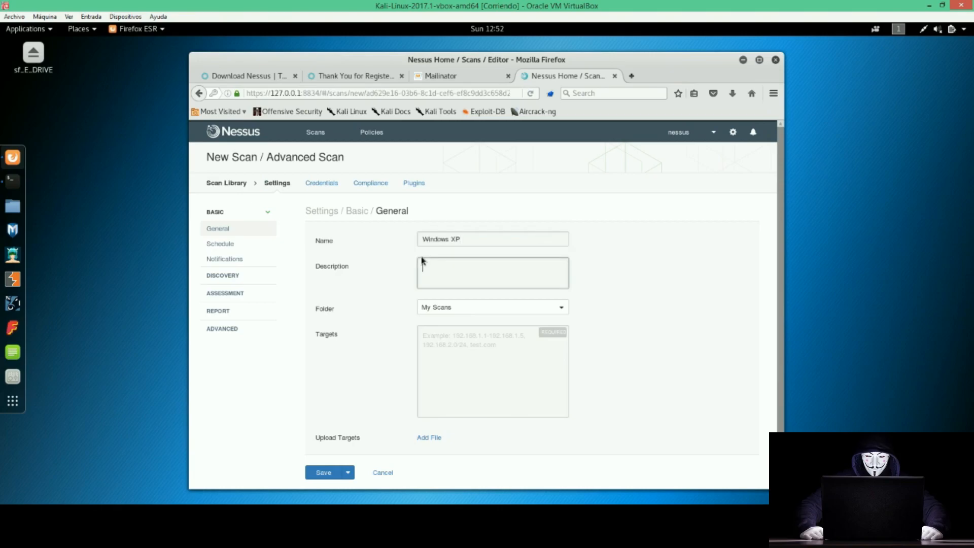
{"action": "left_click", "coordinate": [451, 308]}
{"action": "left_click", "coordinate": [461, 307]}
{"action": "left_click", "coordinate": [432, 303]}
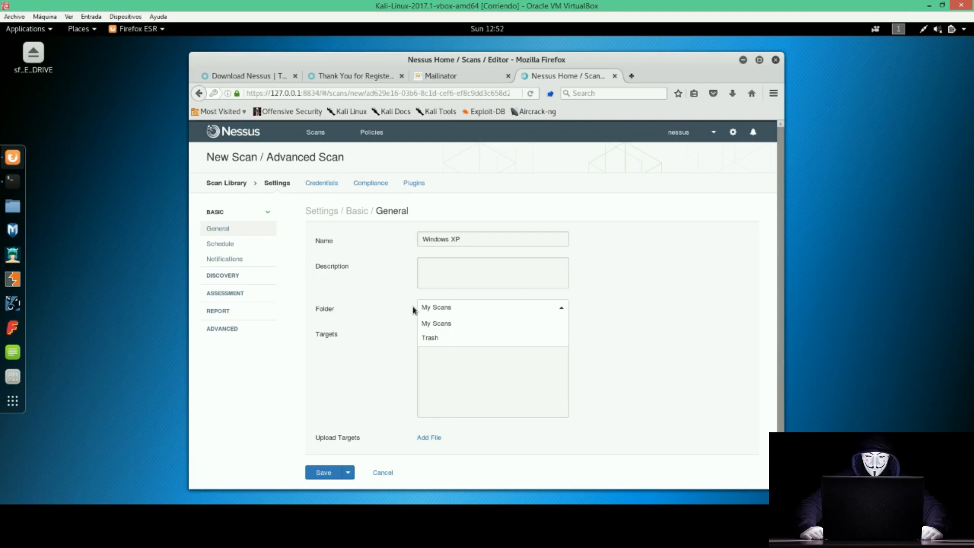
{"action": "left_click", "coordinate": [409, 300]}
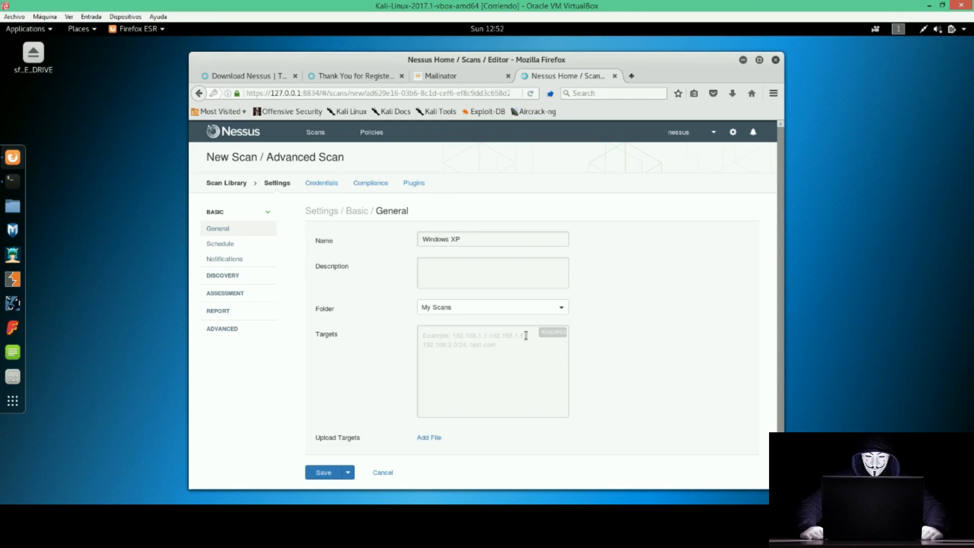
Enter 10.1.1.13 as the target, checking it against the Windows XP machine's IP.
{"action": "left_click", "coordinate": [471, 346]}
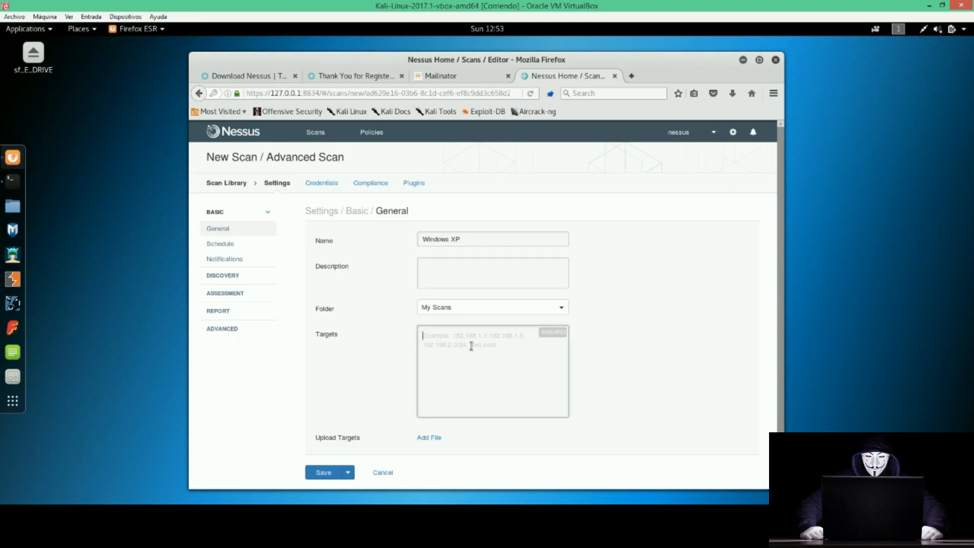
{"action": "type", "text": "10.1.1.13"}
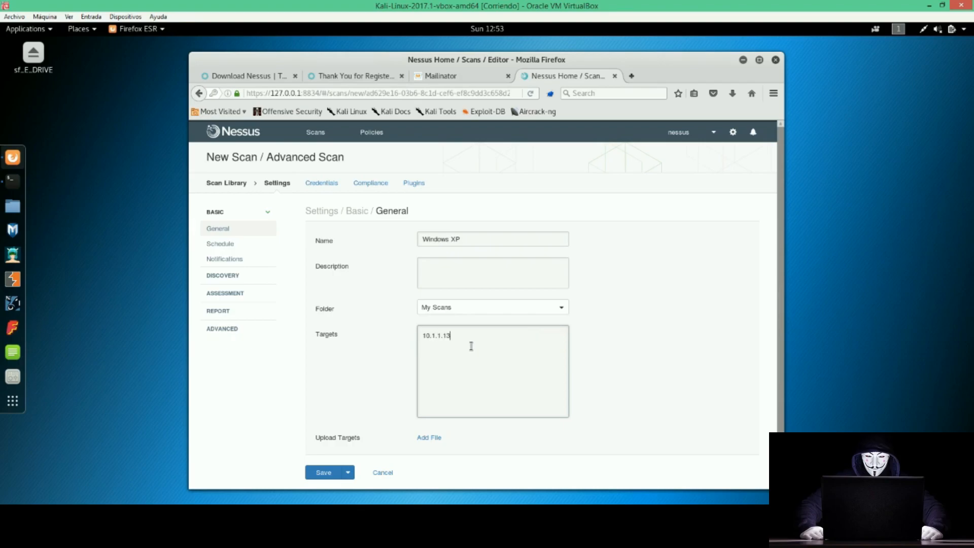
{"action": "left_click", "coordinate": [226, 530]}
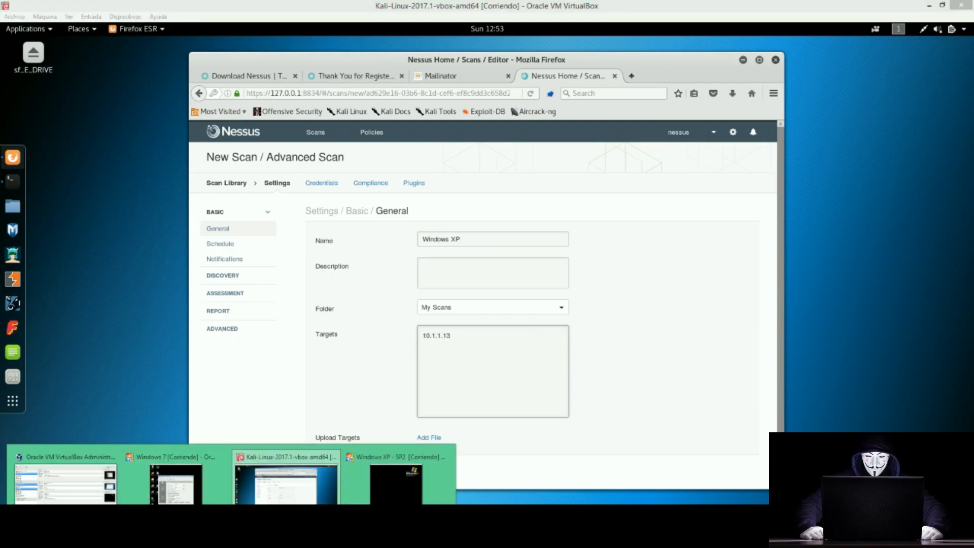
{"action": "left_click", "coordinate": [383, 490]}
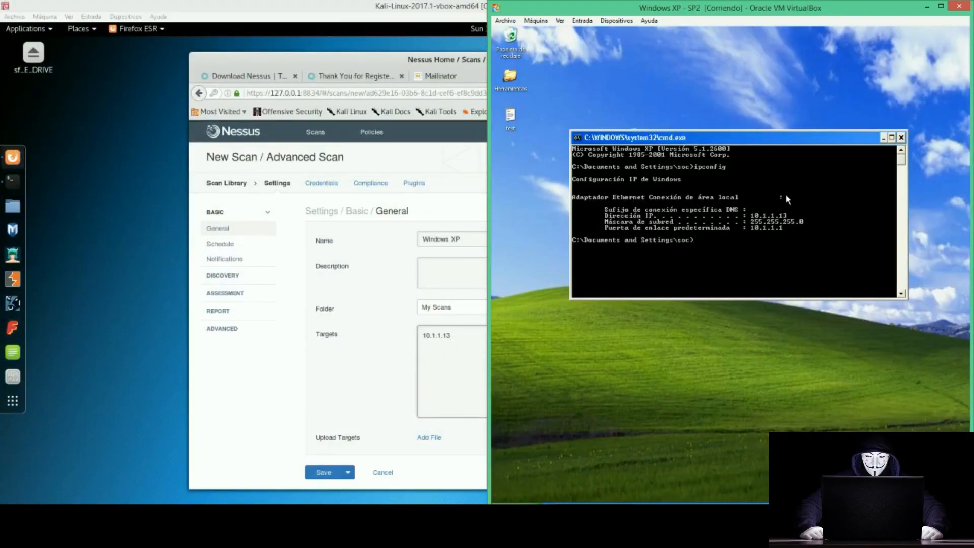
{"action": "left_click", "coordinate": [320, 359]}
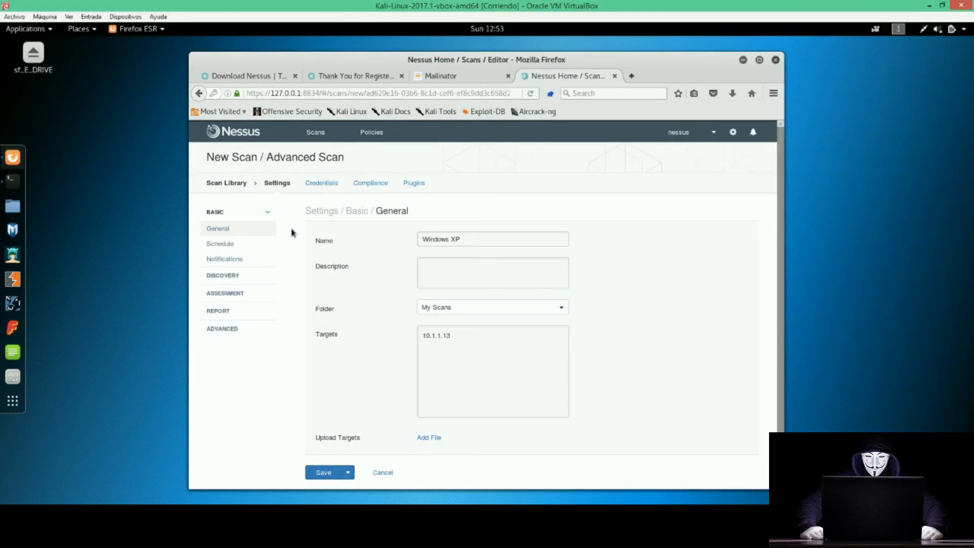
Step through the Schedule and Notifications settings to reach Discovery > Host Discovery.
{"action": "left_click", "coordinate": [217, 243]}
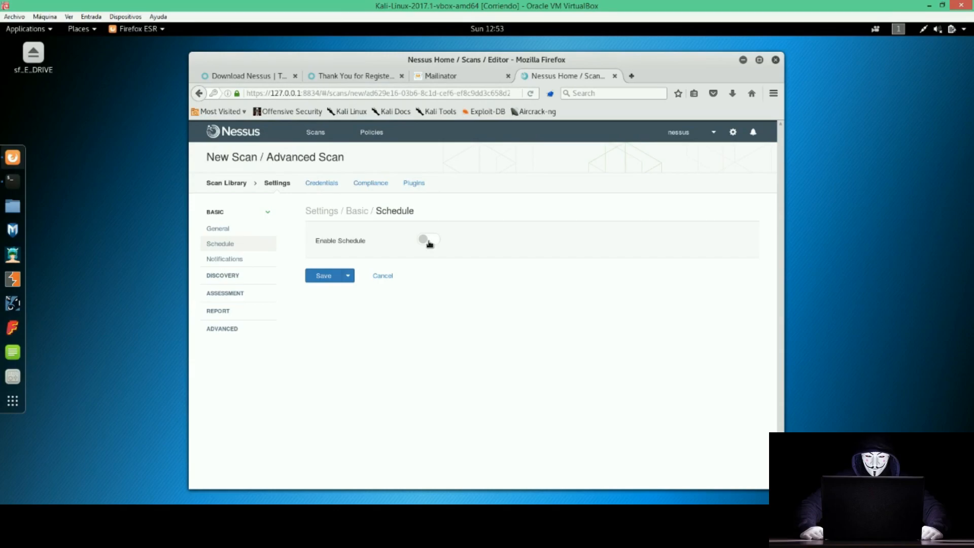
{"action": "left_click", "coordinate": [224, 258]}
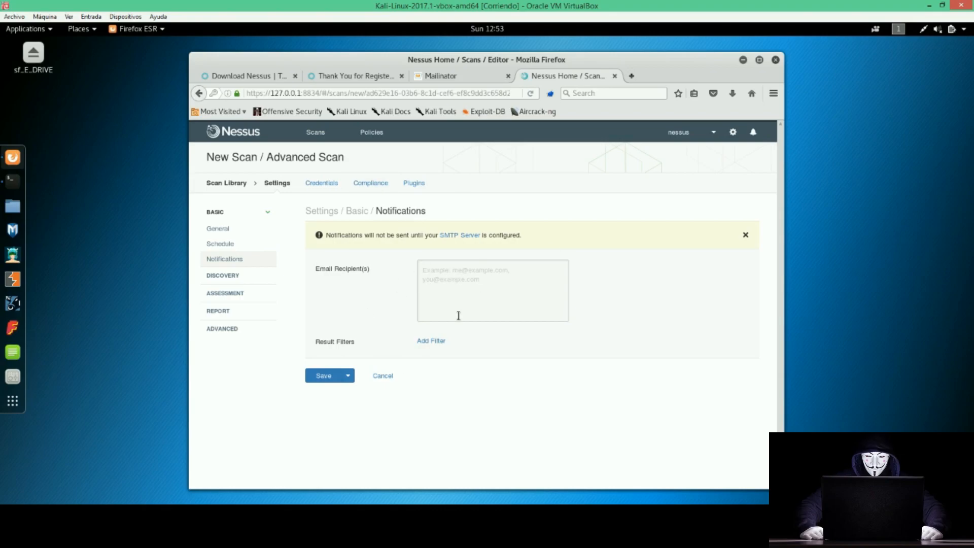
{"action": "left_click", "coordinate": [227, 276]}
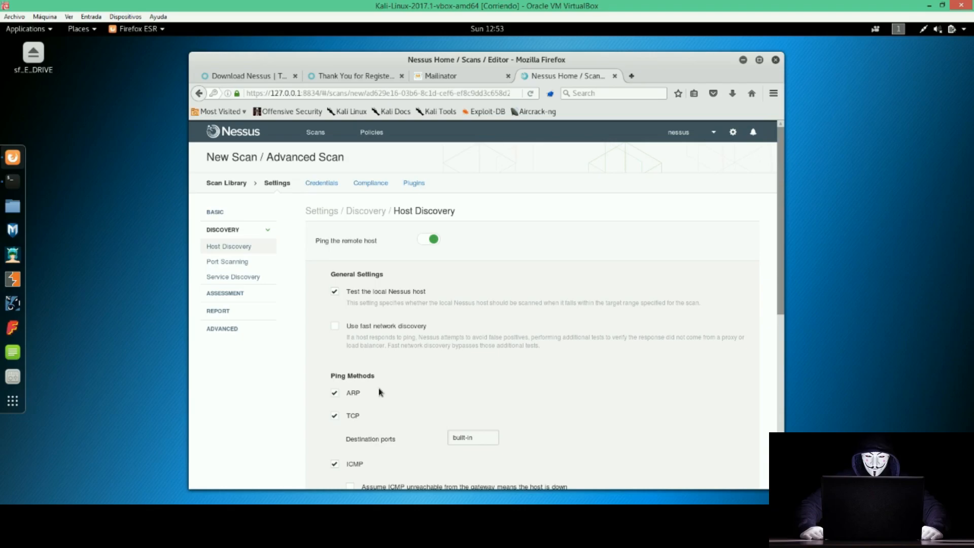
{"action": "scroll", "coordinate": [319, 343], "scroll_direction": "down", "scroll_amount": 1}
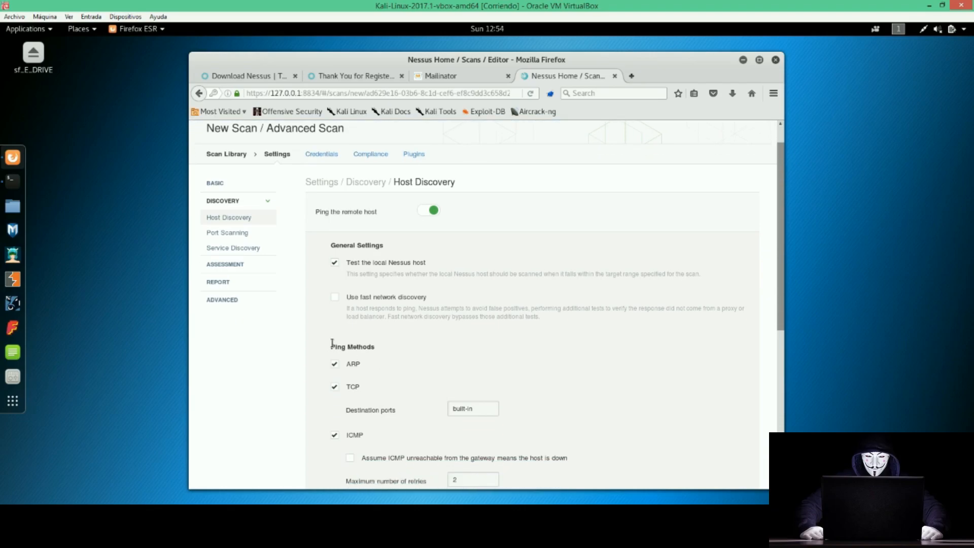
{"action": "left_click_drag", "start_coordinate": [331, 345], "coordinate": [378, 348]}
{"action": "left_click", "coordinate": [360, 362]}
{"action": "scroll", "coordinate": [355, 361], "scroll_direction": "down", "scroll_amount": 3}
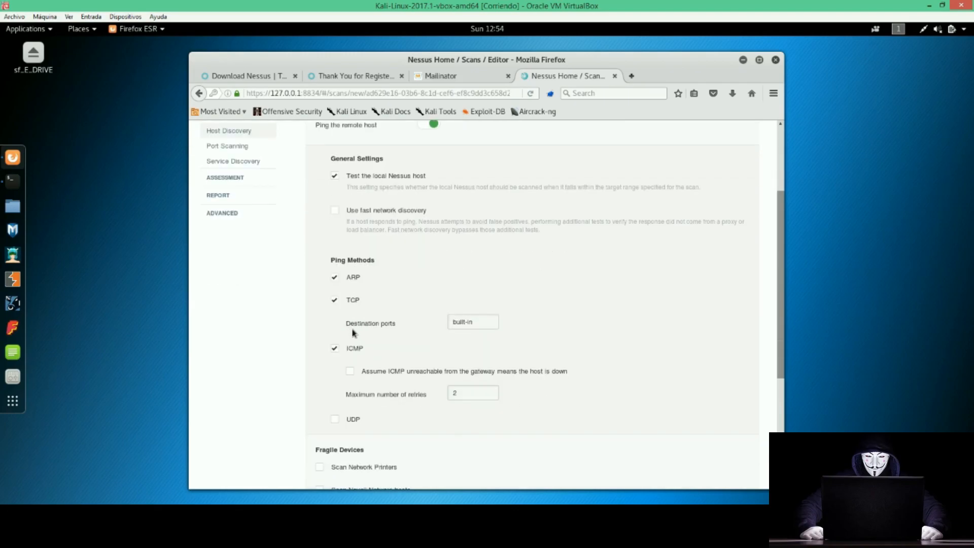
{"action": "left_click_drag", "start_coordinate": [482, 328], "coordinate": [448, 321]}
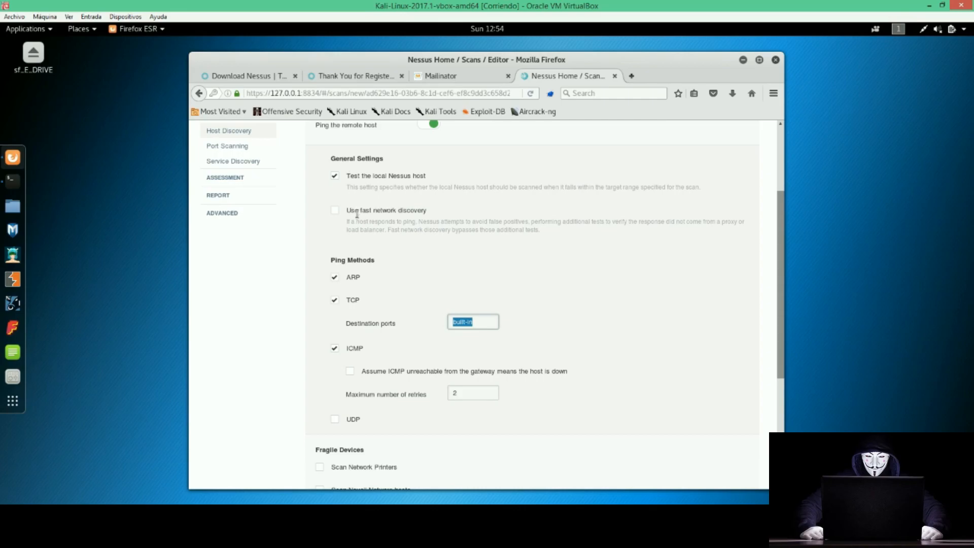
{"action": "left_click_drag", "start_coordinate": [348, 209], "coordinate": [432, 215]}
{"action": "left_click_drag", "start_coordinate": [347, 176], "coordinate": [428, 177]}
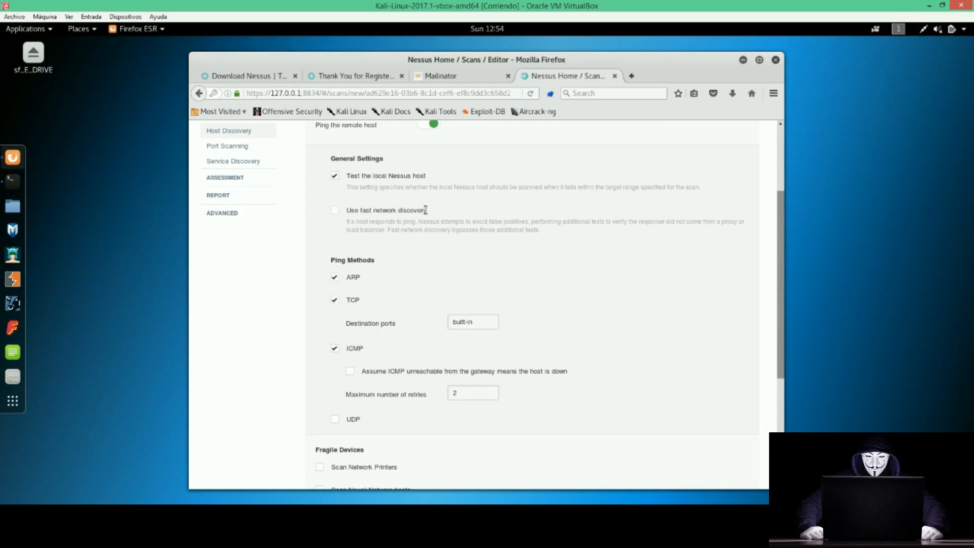
{"action": "left_click_drag", "start_coordinate": [425, 210], "coordinate": [349, 209]}
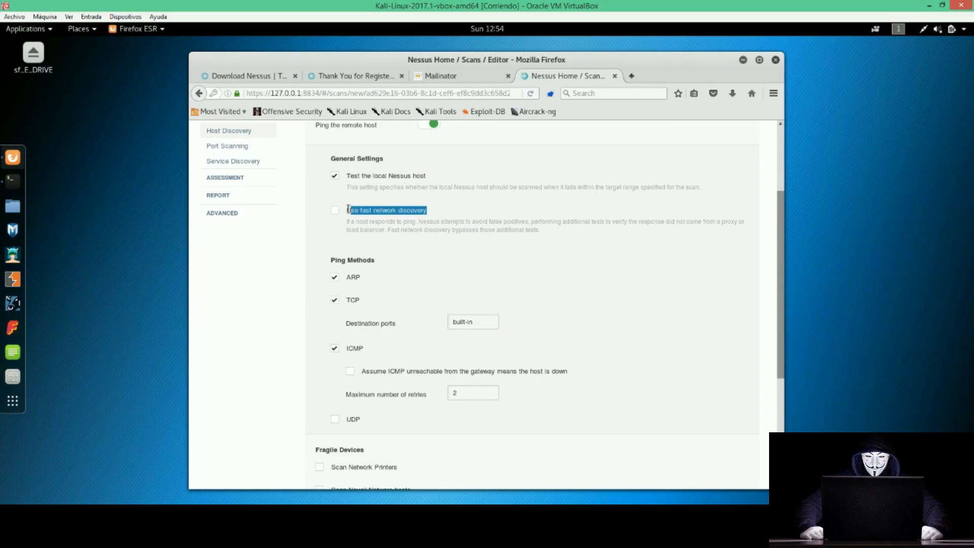
Review the Fragile Devices options, leaving network printer scanning off, and return to the top.
{"action": "scroll", "coordinate": [349, 208], "scroll_direction": "down", "scroll_amount": 2}
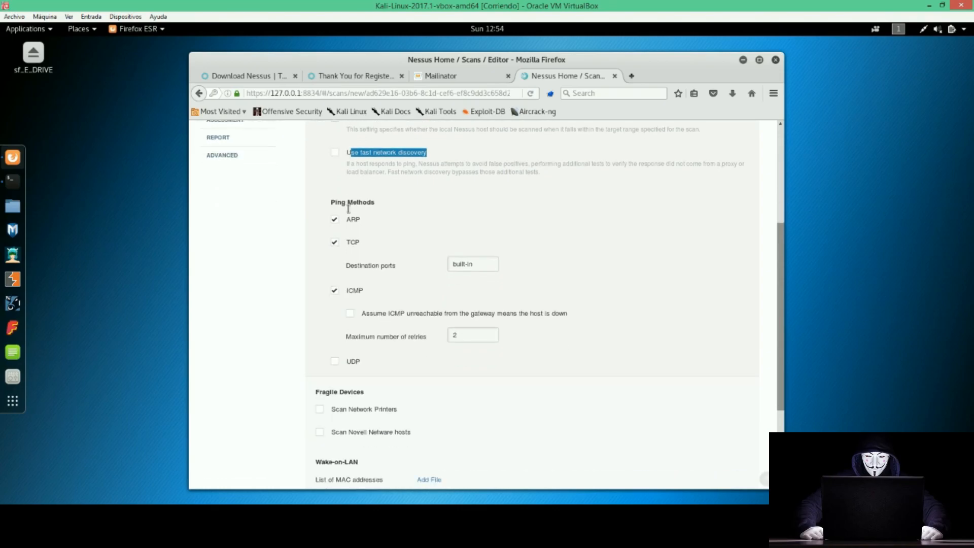
{"action": "scroll", "coordinate": [348, 208], "scroll_direction": "down", "scroll_amount": 2}
{"action": "scroll", "coordinate": [349, 208], "scroll_direction": "down", "scroll_amount": 3}
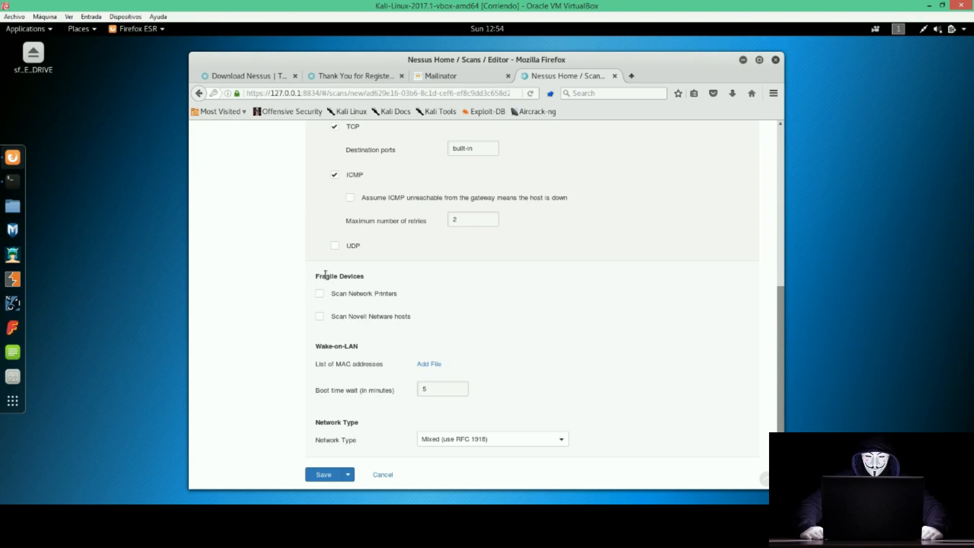
{"action": "left_click_drag", "start_coordinate": [315, 277], "coordinate": [366, 277]}
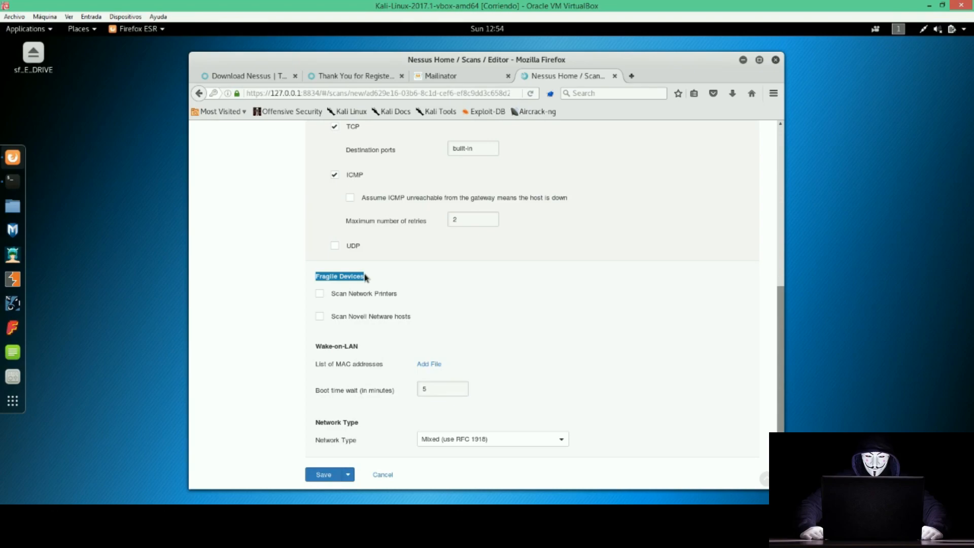
{"action": "triple_click", "coordinate": [369, 293]}
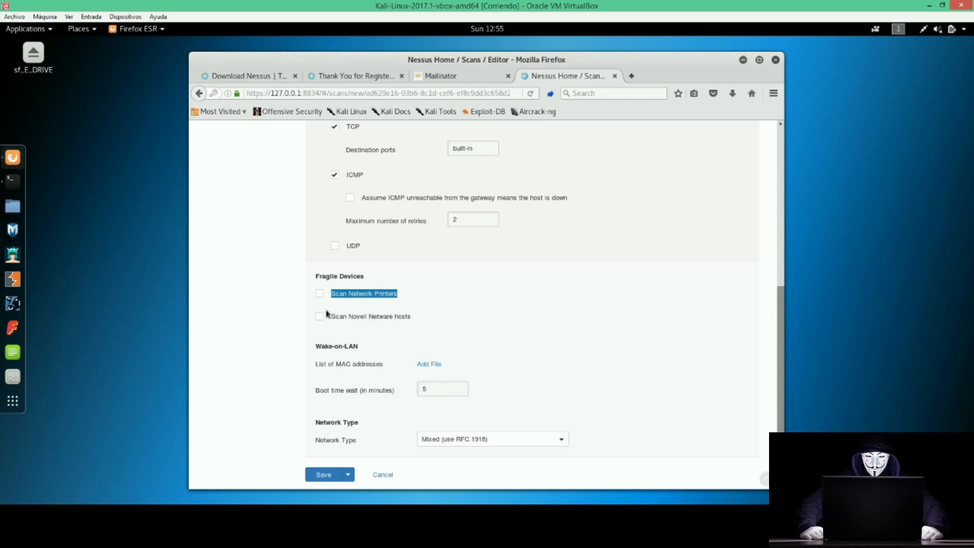
{"action": "scroll", "coordinate": [327, 312], "scroll_direction": "up", "scroll_amount": 10}
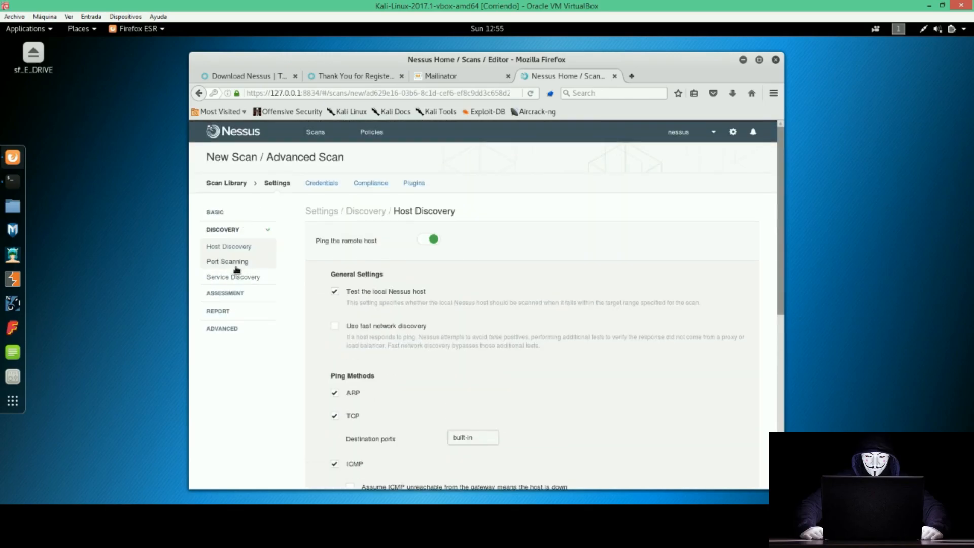
Review Port Scanning: the default port range, local port enumerators and TCP/SYN/UDP scanners.
{"action": "left_click", "coordinate": [229, 261]}
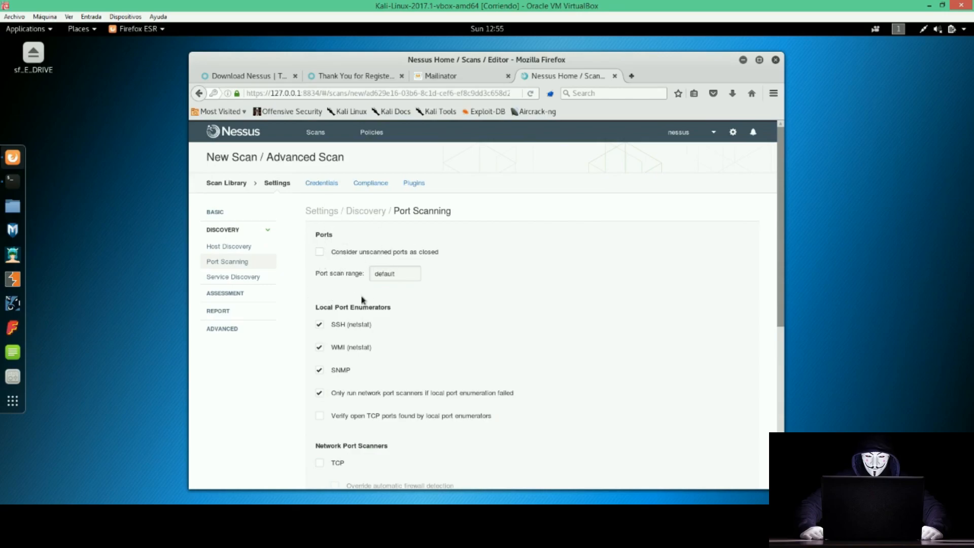
{"action": "left_click_drag", "start_coordinate": [410, 273], "coordinate": [367, 275]}
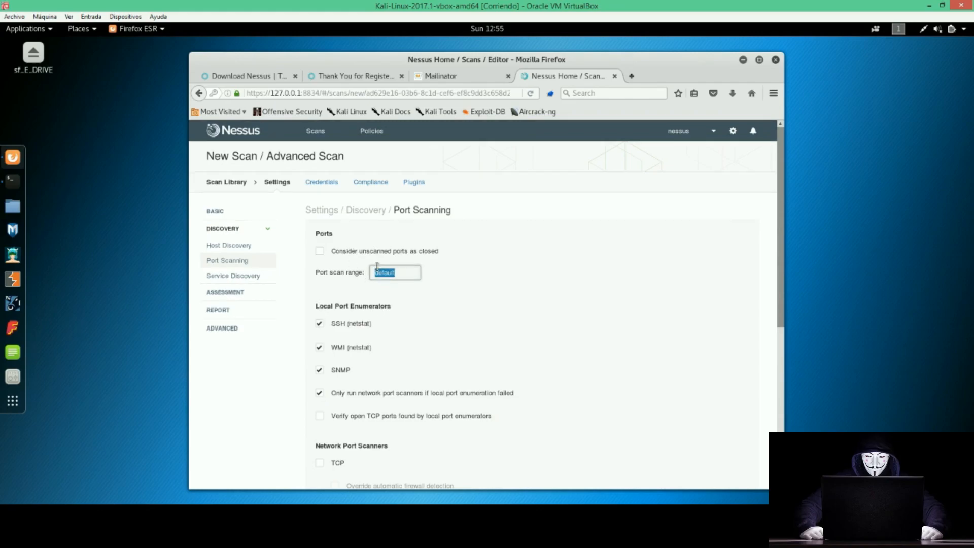
{"action": "scroll", "coordinate": [376, 268], "scroll_direction": "down", "scroll_amount": 2}
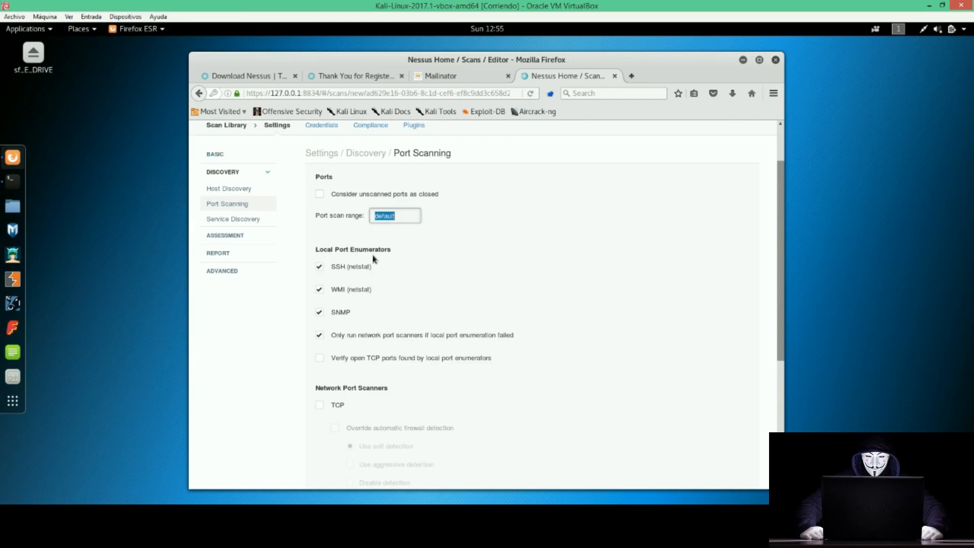
{"action": "left_click_drag", "start_coordinate": [314, 252], "coordinate": [354, 263]}
{"action": "left_click", "coordinate": [388, 247]}
{"action": "left_click", "coordinate": [354, 262]}
{"action": "scroll", "coordinate": [312, 355], "scroll_direction": "down", "scroll_amount": 5}
{"action": "scroll", "coordinate": [306, 342], "scroll_direction": "down", "scroll_amount": 3}
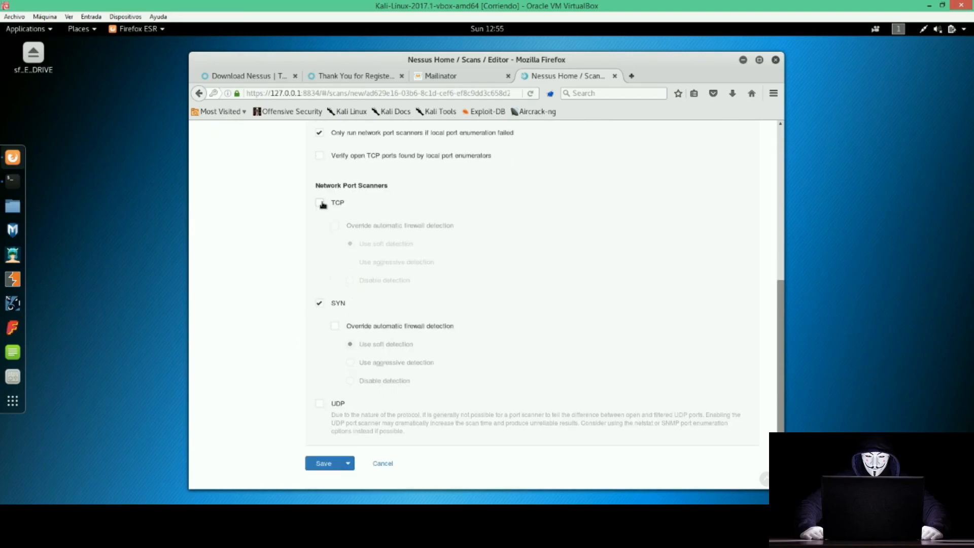
{"action": "left_click_drag", "start_coordinate": [313, 188], "coordinate": [385, 187]}
{"action": "left_click", "coordinate": [386, 186]}
{"action": "double_click", "coordinate": [339, 203]}
{"action": "double_click", "coordinate": [337, 303]}
{"action": "double_click", "coordinate": [335, 403]}
Leave the TCP scanner off, keep SYN on and enable the UDP port scanner.
{"action": "left_click", "coordinate": [319, 203]}
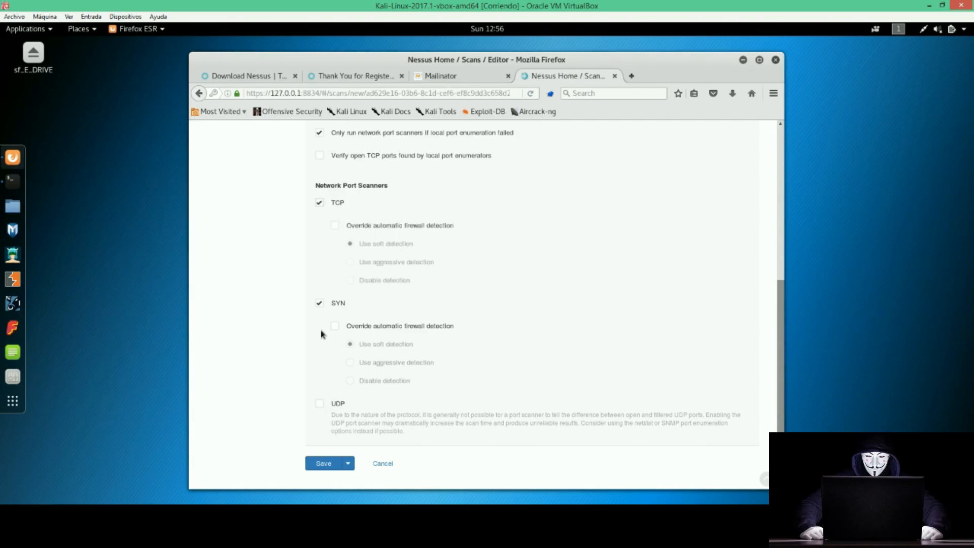
{"action": "left_click", "coordinate": [319, 304]}
{"action": "left_click", "coordinate": [320, 404]}
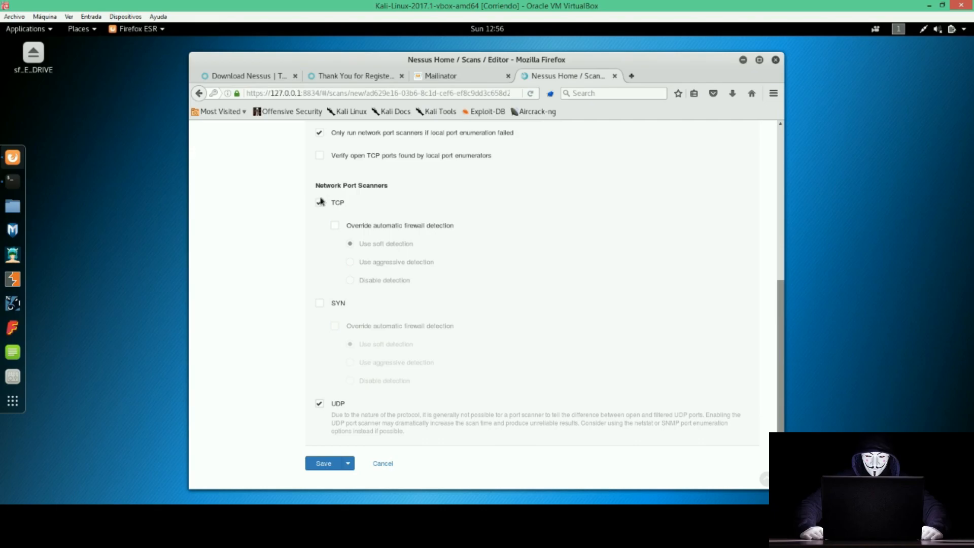
{"action": "left_click", "coordinate": [320, 202]}
{"action": "left_click", "coordinate": [319, 403]}
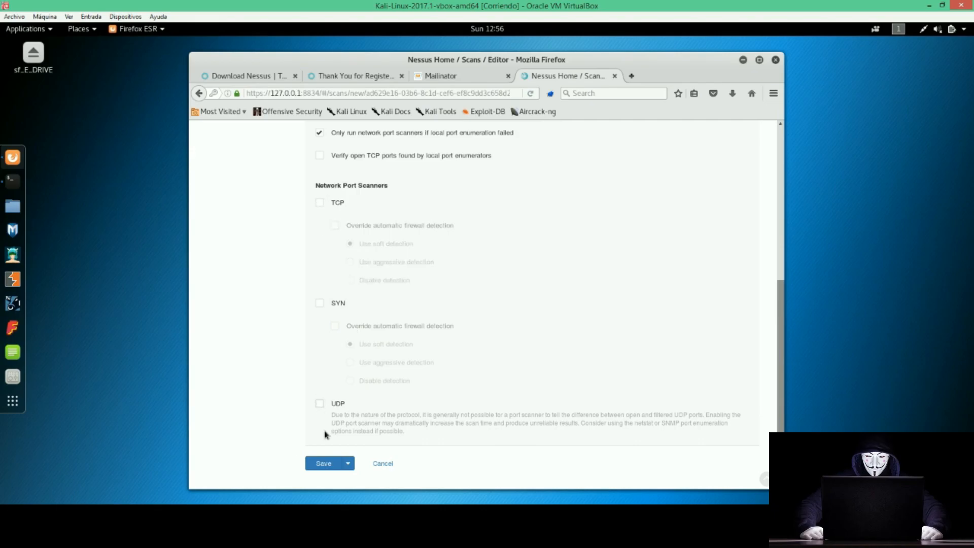
{"action": "left_click", "coordinate": [318, 304]}
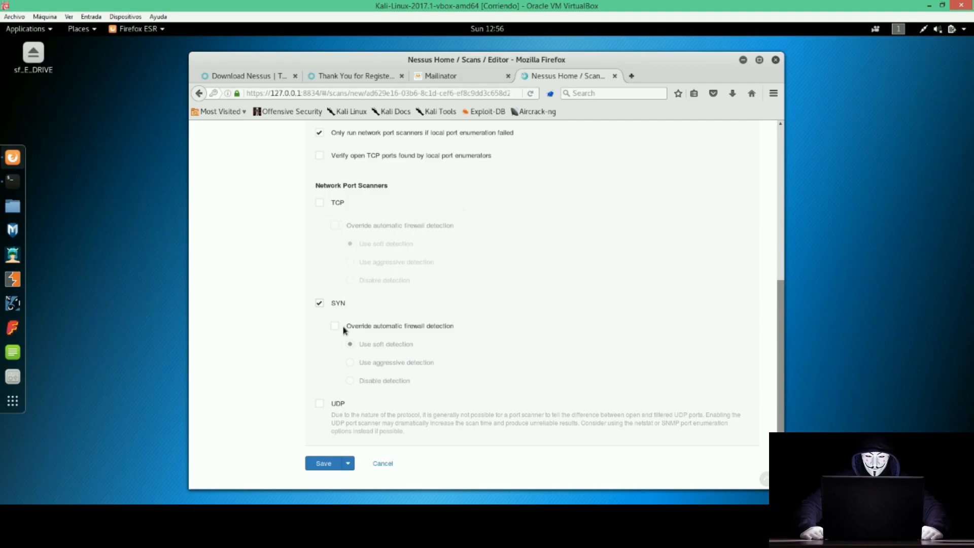
{"action": "left_click_drag", "start_coordinate": [402, 327], "coordinate": [461, 326]}
{"action": "left_click", "coordinate": [453, 329]}
{"action": "double_click", "coordinate": [335, 304]}
{"action": "left_click", "coordinate": [319, 403]}
{"action": "scroll", "coordinate": [310, 387], "scroll_direction": "up", "scroll_amount": 8}
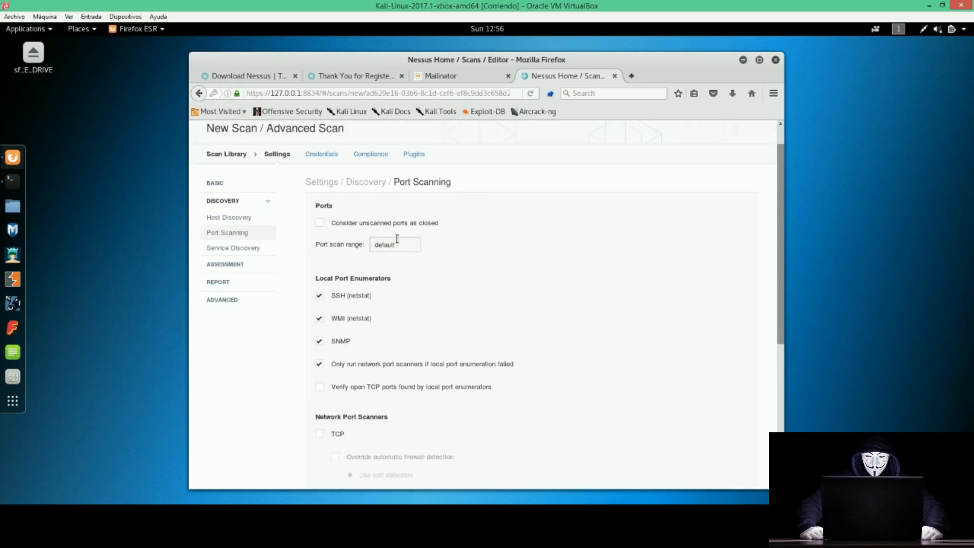
{"action": "left_click", "coordinate": [243, 247]}
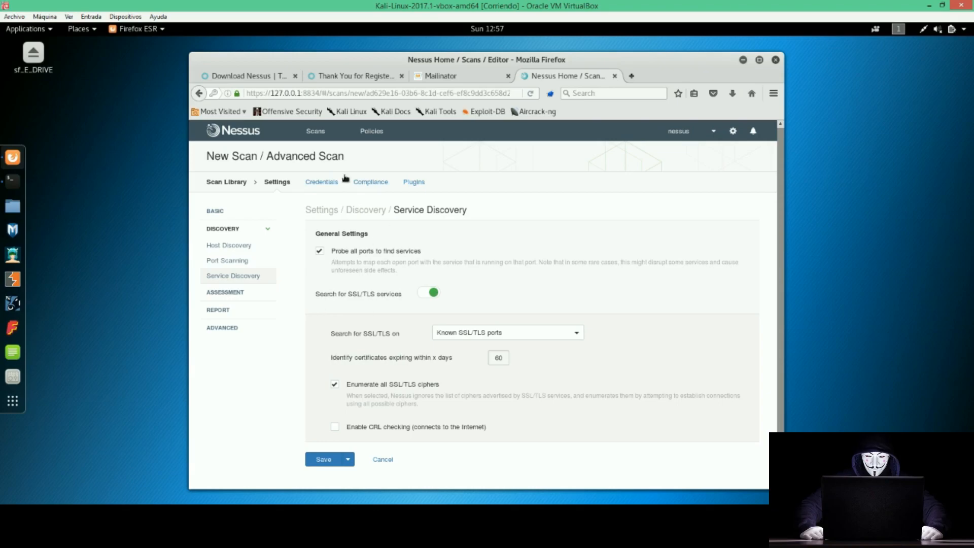
Browse Assessment General and Brute Force, then view Web Applications with scanning left off.
{"action": "left_click", "coordinate": [250, 293]}
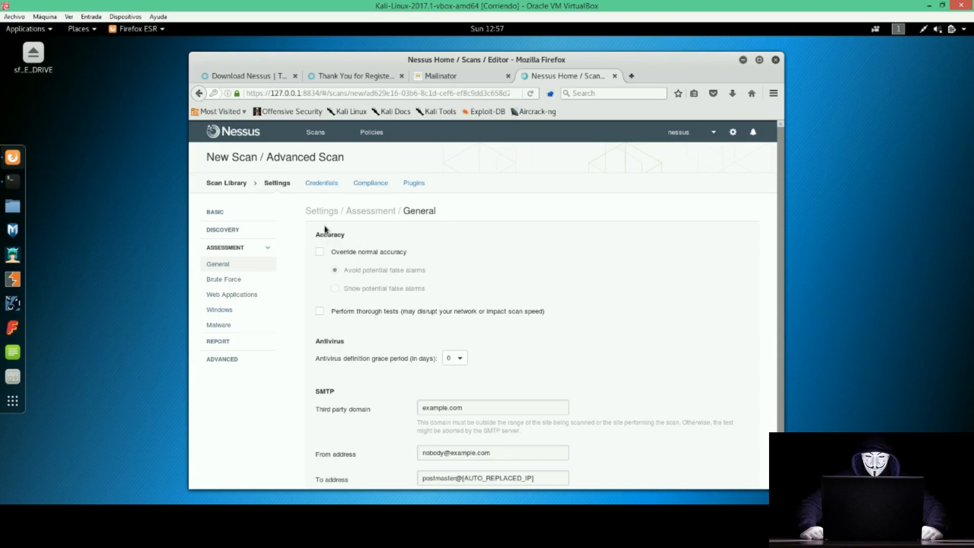
{"action": "scroll", "coordinate": [298, 282], "scroll_direction": "down", "scroll_amount": 2}
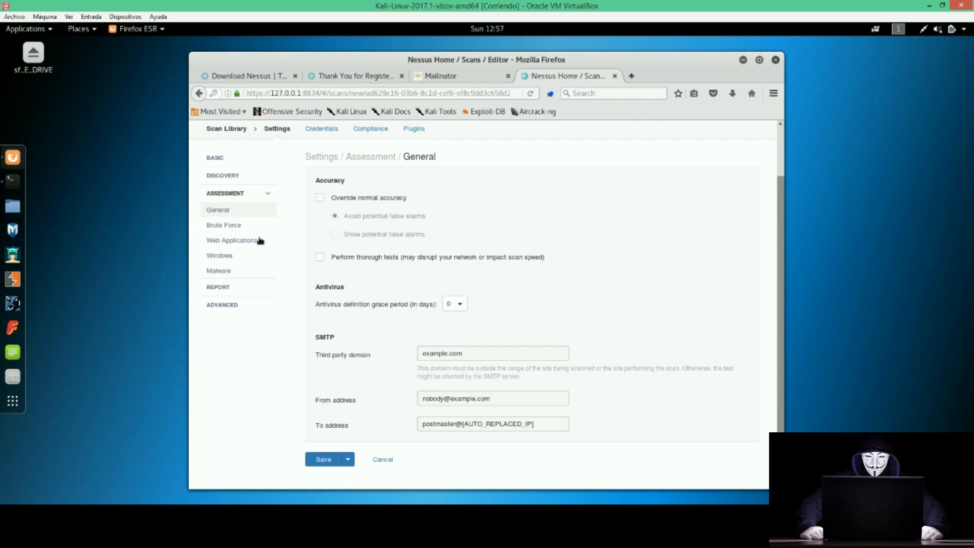
{"action": "left_click", "coordinate": [229, 225]}
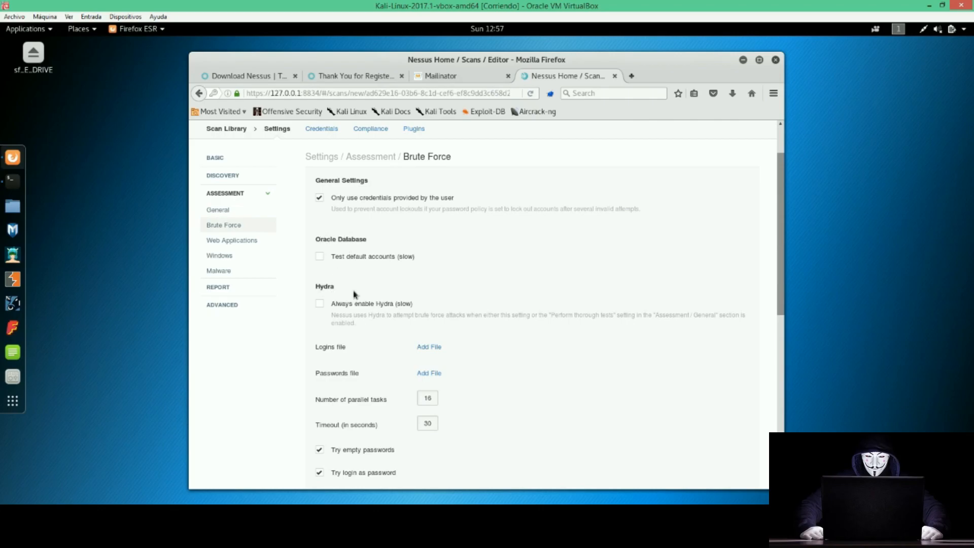
{"action": "scroll", "coordinate": [314, 284], "scroll_direction": "down", "scroll_amount": 4}
{"action": "scroll", "coordinate": [234, 218], "scroll_direction": "up", "scroll_amount": 4}
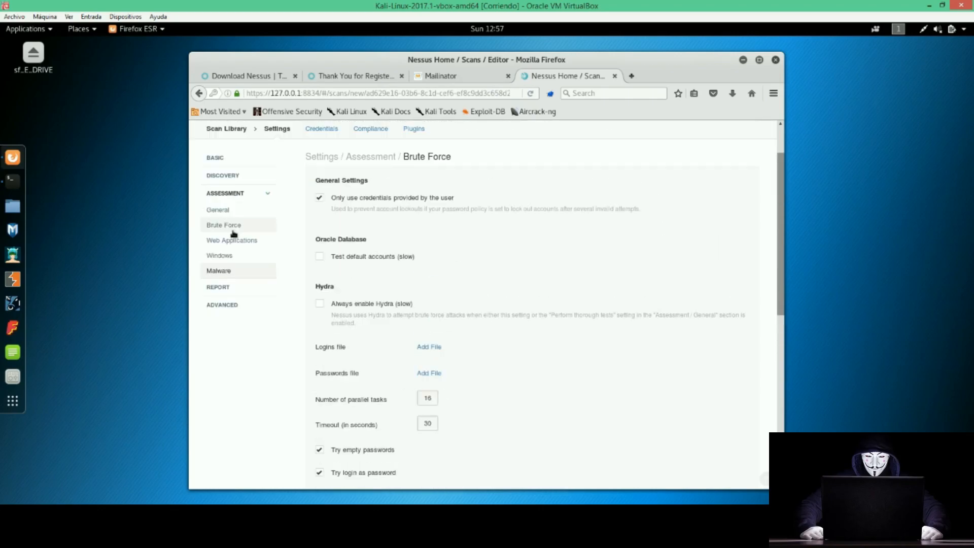
{"action": "left_click", "coordinate": [233, 242]}
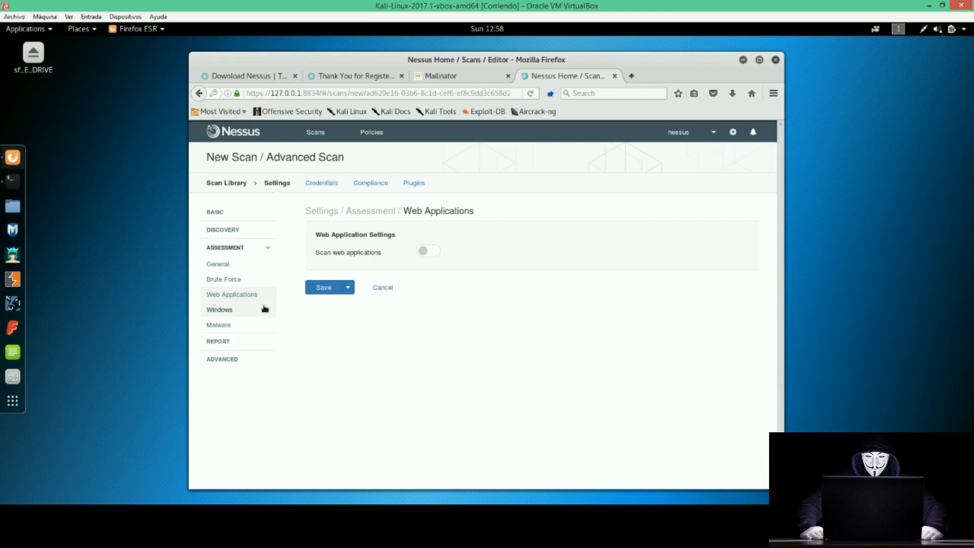
Look through the Windows and Malware assessment settings, then view the Report options.
{"action": "left_click", "coordinate": [243, 313]}
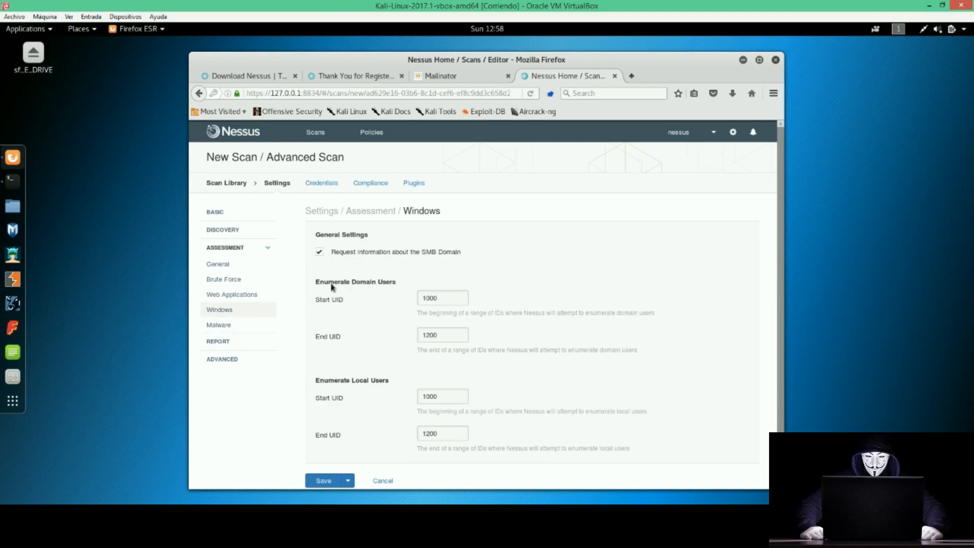
{"action": "scroll", "coordinate": [349, 276], "scroll_direction": "down", "scroll_amount": 1}
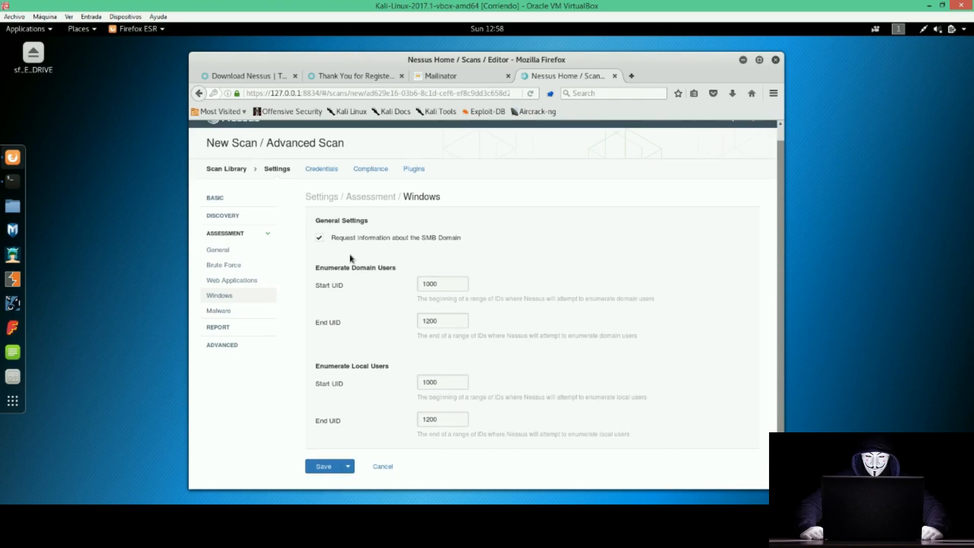
{"action": "left_click", "coordinate": [223, 303]}
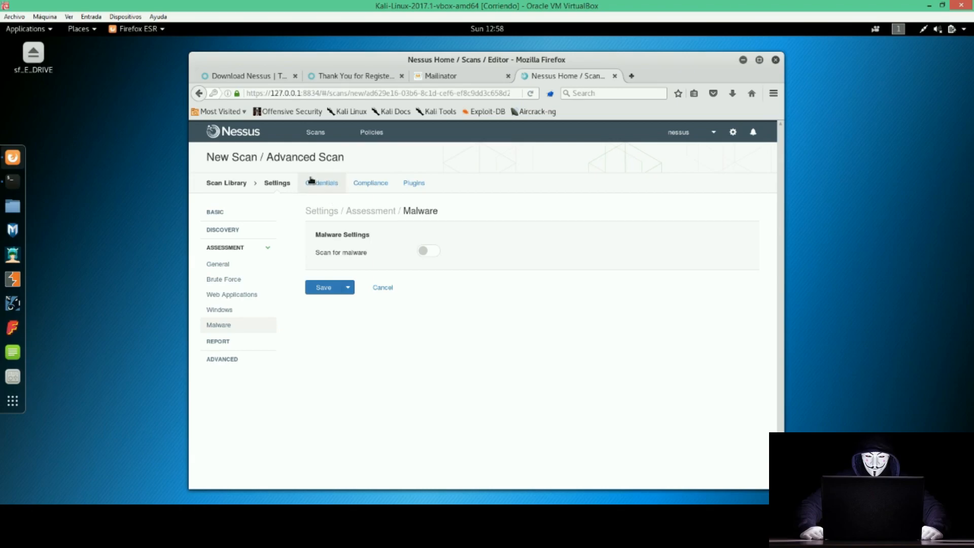
{"action": "left_click", "coordinate": [227, 341]}
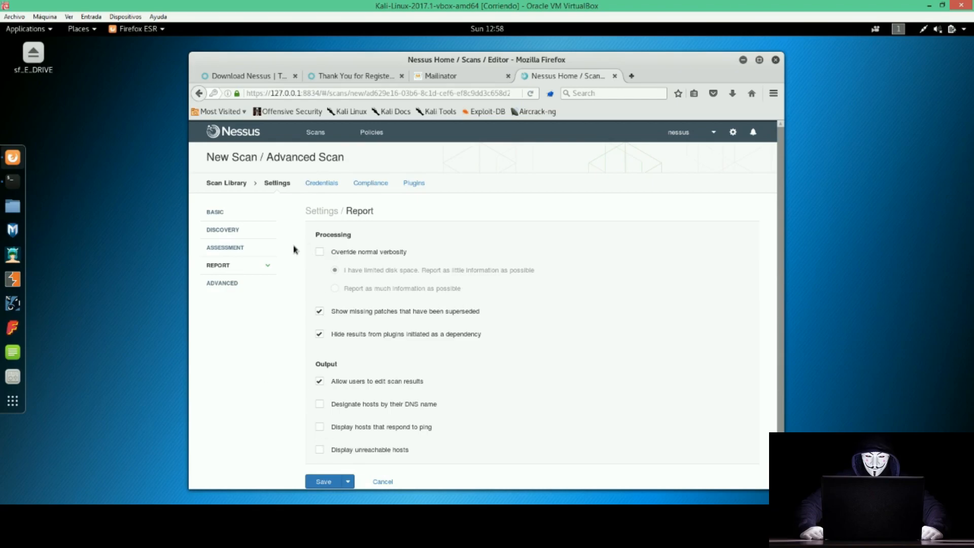
Review Advanced performance options: 5-second network timeout, 5 checks per host, 100 hosts per scan.
{"action": "left_click", "coordinate": [226, 285]}
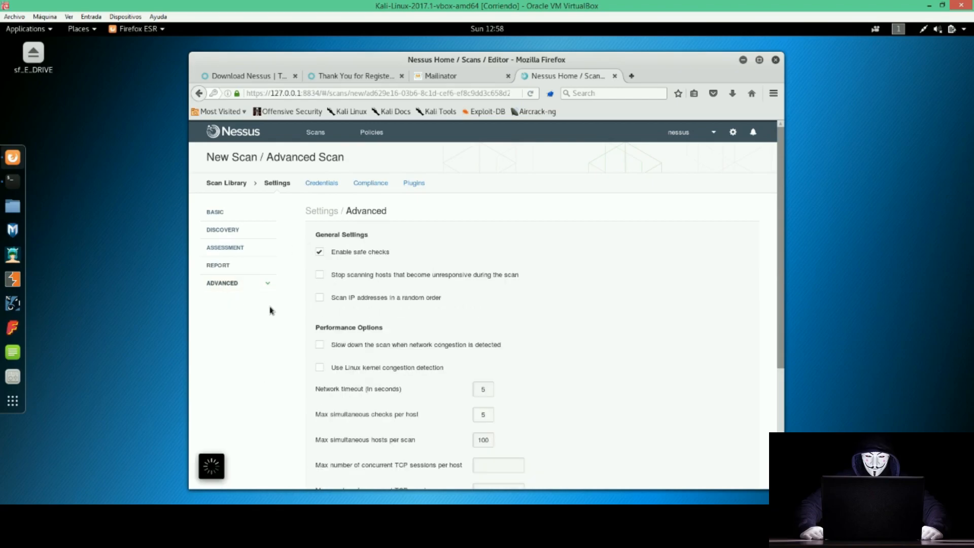
{"action": "scroll", "coordinate": [311, 272], "scroll_direction": "down", "scroll_amount": 3}
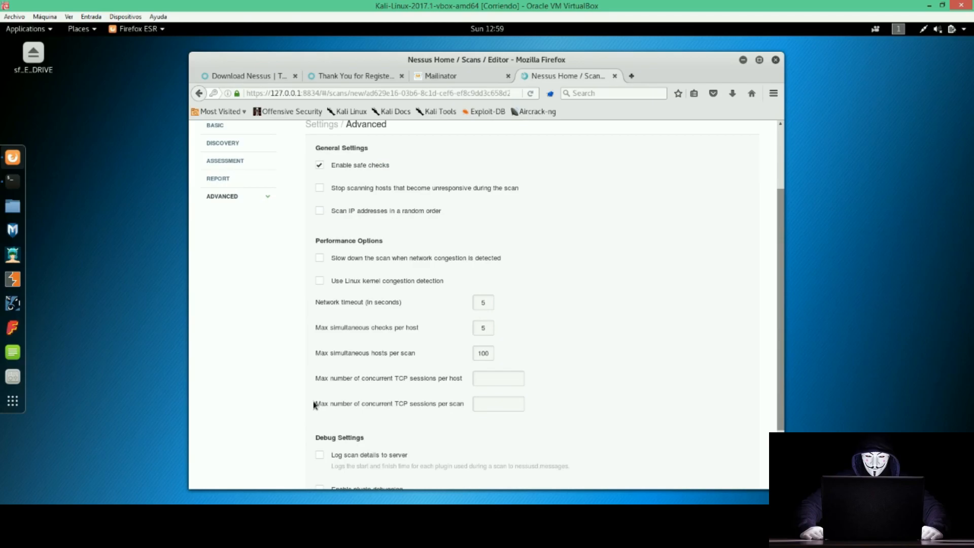
{"action": "left_click_drag", "start_coordinate": [315, 352], "coordinate": [344, 354]}
{"action": "left_click", "coordinate": [373, 363]}
{"action": "left_click_drag", "start_coordinate": [320, 302], "coordinate": [363, 302]}
{"action": "left_click_drag", "start_coordinate": [321, 327], "coordinate": [415, 329]}
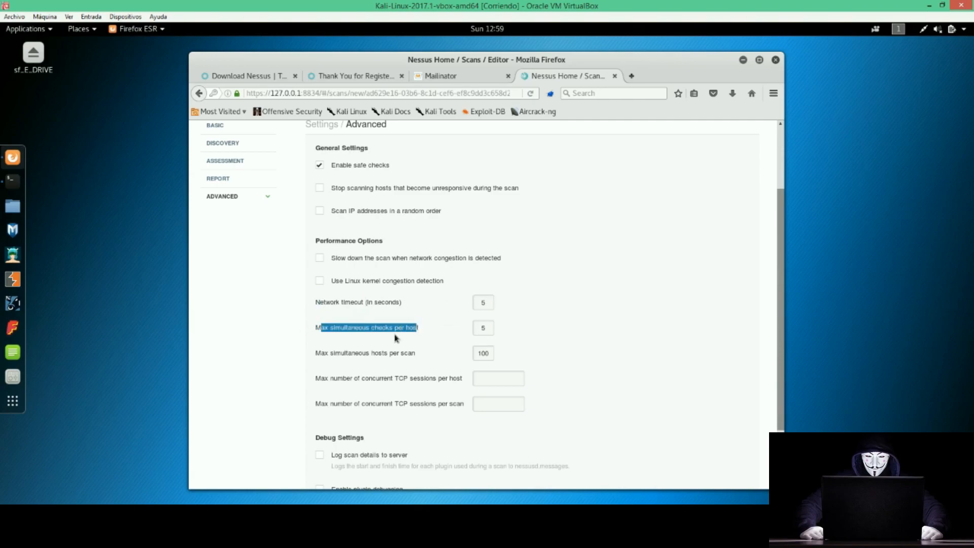
{"action": "left_click", "coordinate": [401, 335]}
{"action": "left_click_drag", "start_coordinate": [317, 324], "coordinate": [420, 332]}
{"action": "left_click_drag", "start_coordinate": [487, 329], "coordinate": [469, 329]}
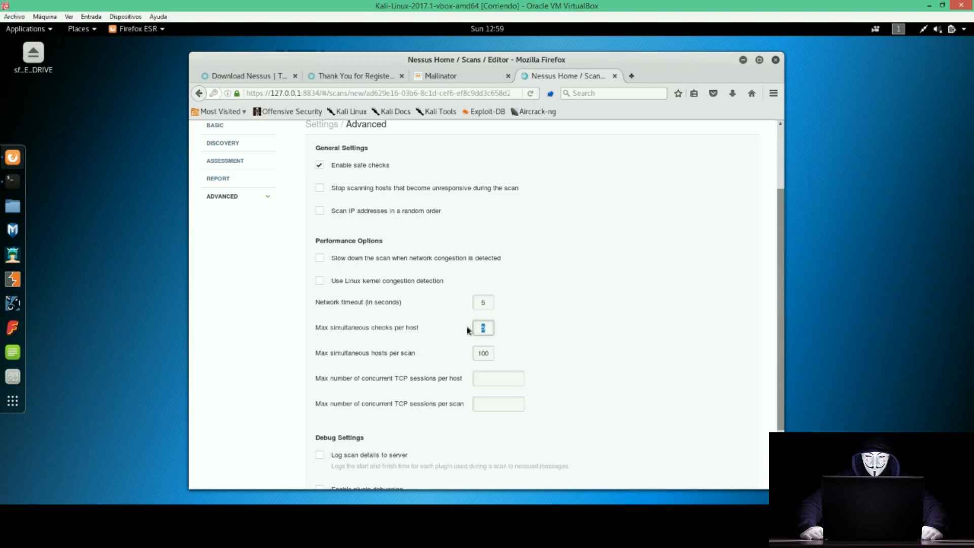
{"action": "type", "text": "100"}
{"action": "key", "text": "BackSpace"}
{"action": "key", "text": "BackSpace"}
{"action": "key", "text": "BackSpace"}
{"action": "type", "text": "5"}
{"action": "left_click_drag", "start_coordinate": [370, 353], "coordinate": [420, 355]}
{"action": "left_click", "coordinate": [411, 353]}
{"action": "left_click_drag", "start_coordinate": [315, 353], "coordinate": [415, 355]}
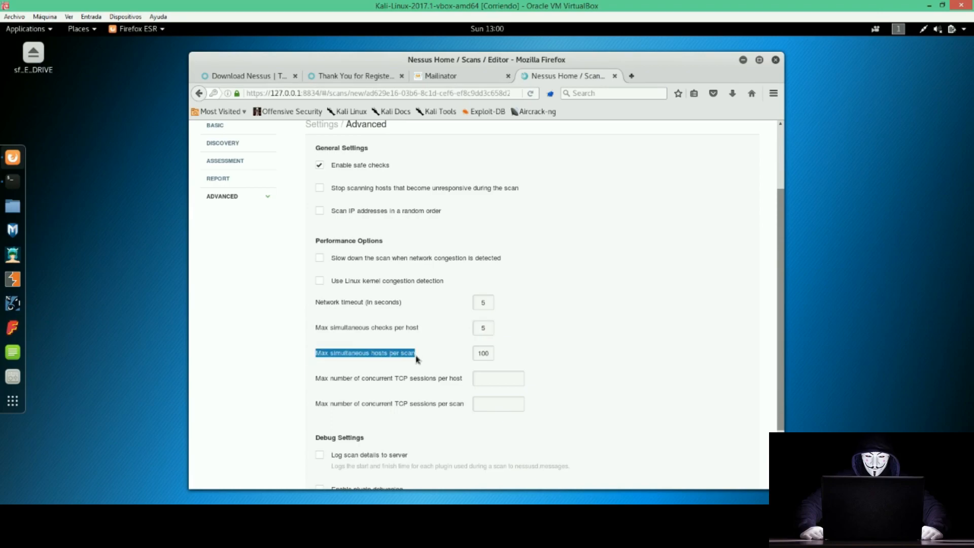
{"action": "left_click", "coordinate": [480, 353]}
{"action": "left_click_drag", "start_coordinate": [480, 354], "coordinate": [491, 354]}
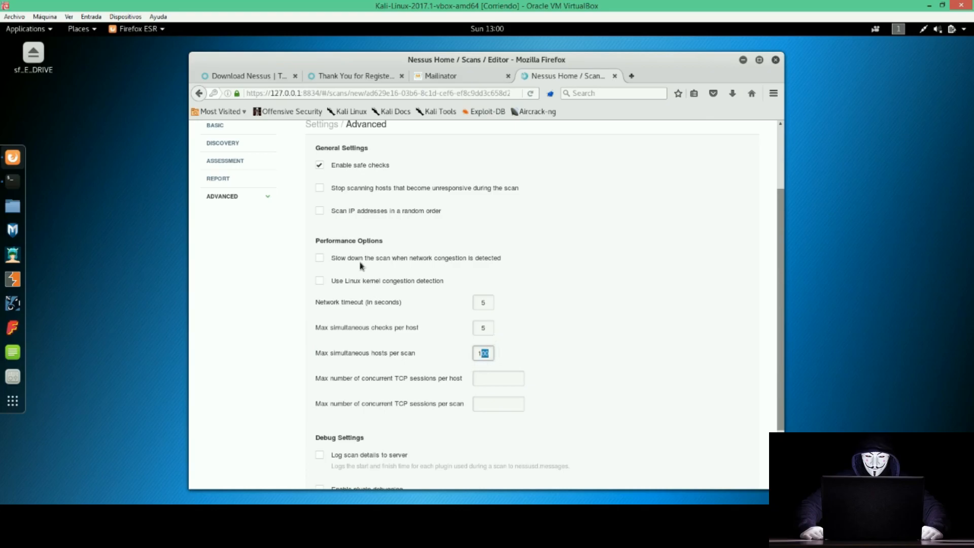
Tick 'Slow down the scan when network congestion is detected', leaving debug logging options off.
{"action": "left_click_drag", "start_coordinate": [341, 259], "coordinate": [503, 255]}
{"action": "left_click", "coordinate": [419, 282]}
{"action": "left_click_drag", "start_coordinate": [331, 282], "coordinate": [360, 282]}
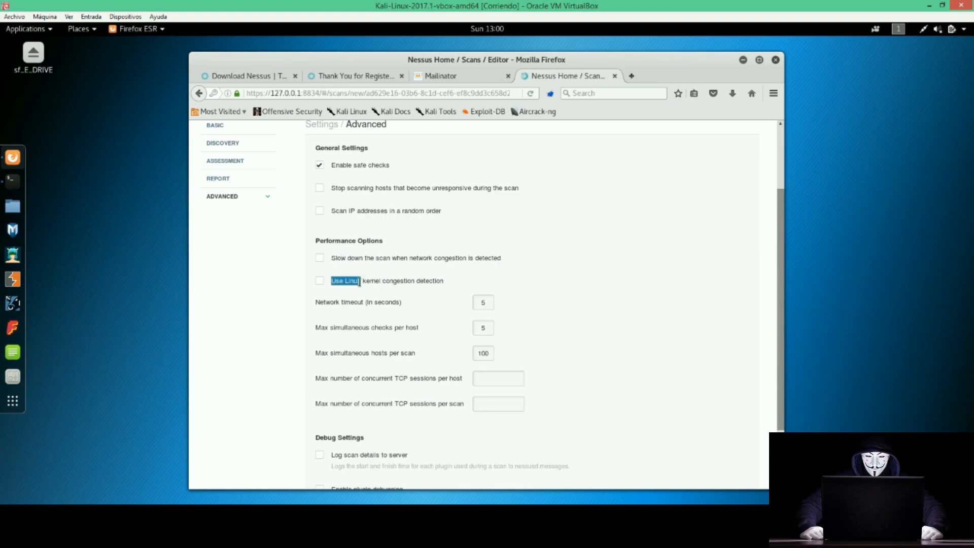
{"action": "triple_click", "coordinate": [351, 258]}
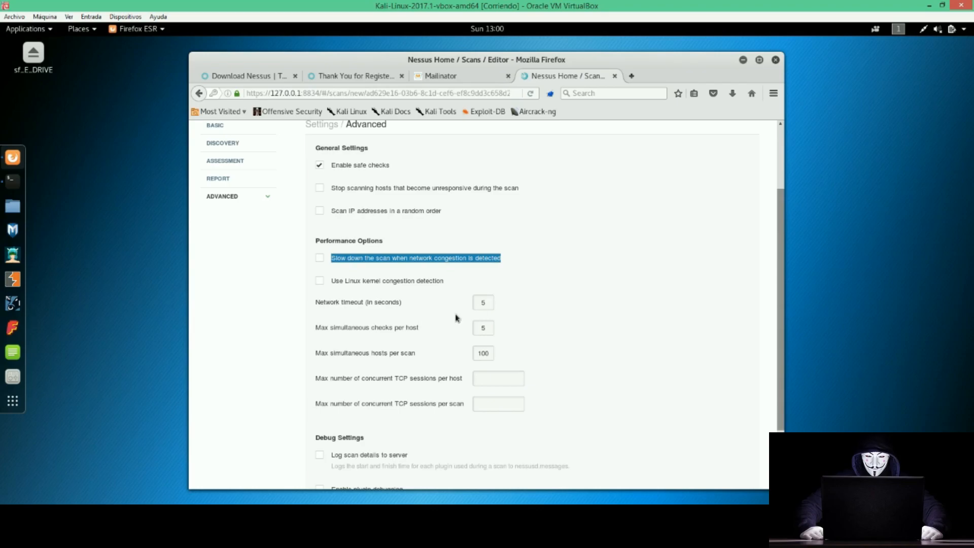
{"action": "left_click", "coordinate": [320, 258]}
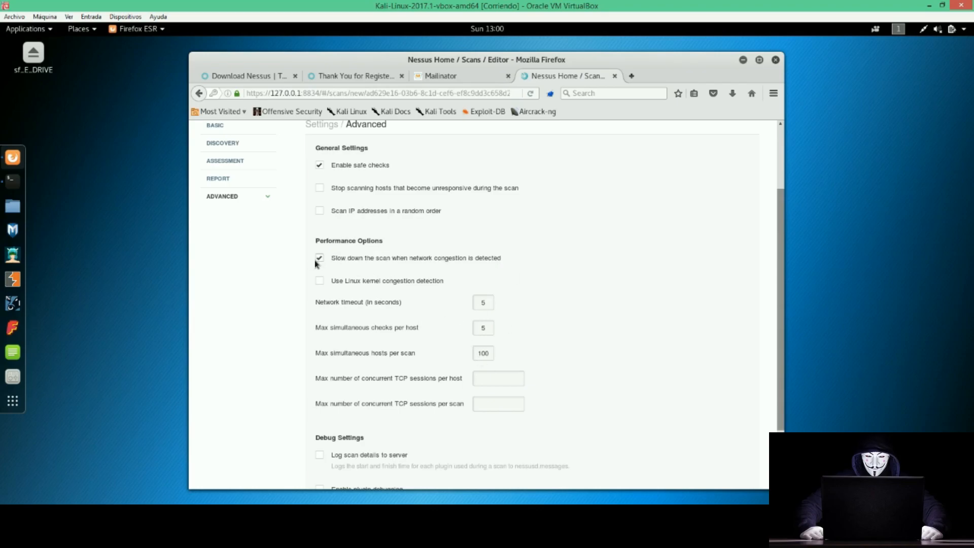
{"action": "left_click_drag", "start_coordinate": [343, 258], "coordinate": [503, 262]}
{"action": "triple_click", "coordinate": [491, 259]}
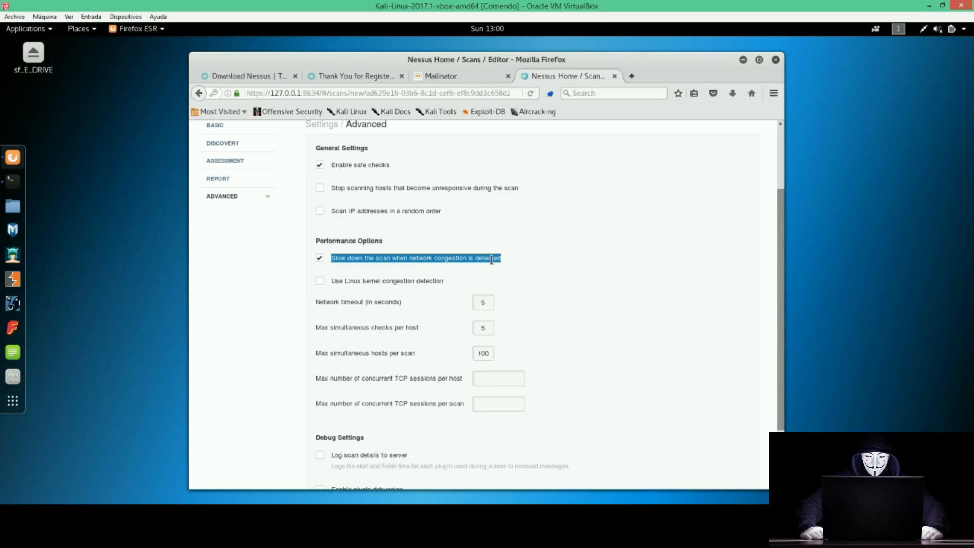
{"action": "left_click", "coordinate": [325, 259]}
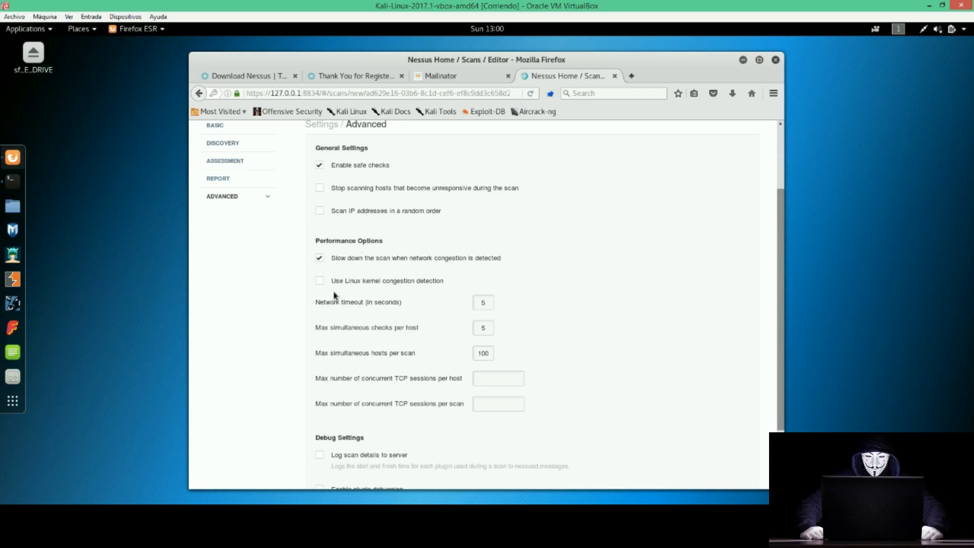
{"action": "scroll", "coordinate": [334, 295], "scroll_direction": "down", "scroll_amount": 3}
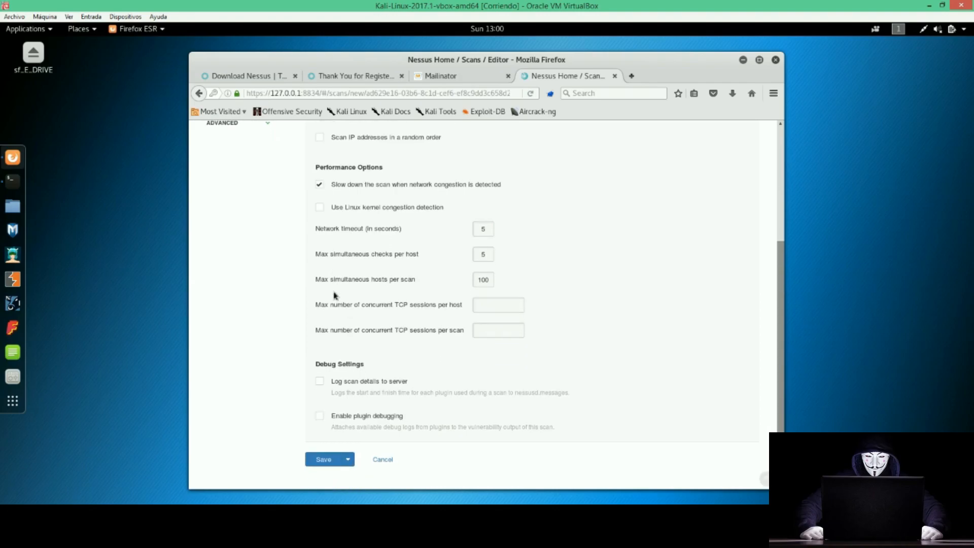
{"action": "scroll", "coordinate": [290, 301], "scroll_direction": "up", "scroll_amount": 5}
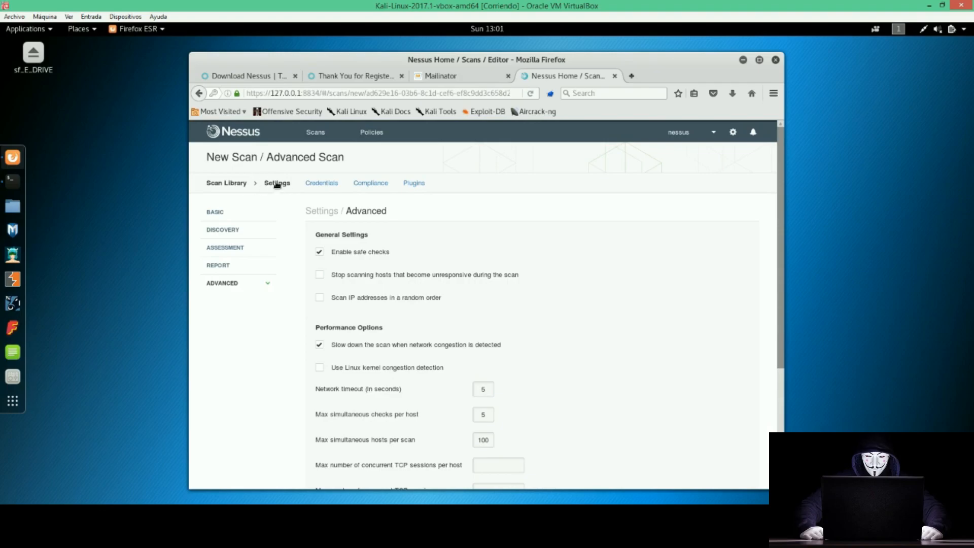
Add Windows host credentials under Credentials, keeping Password as the authentication method.
{"action": "left_click", "coordinate": [318, 187]}
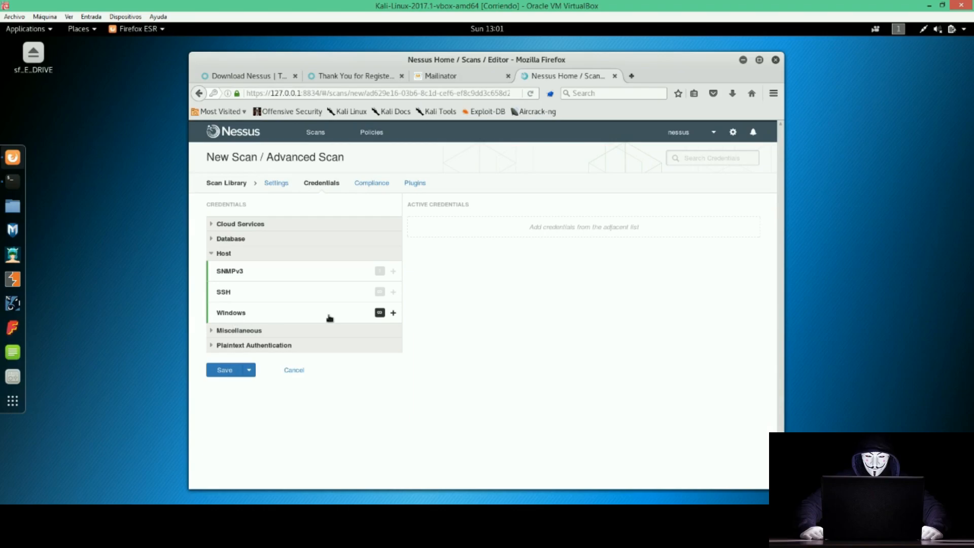
{"action": "left_click", "coordinate": [393, 313]}
{"action": "left_click", "coordinate": [392, 313]}
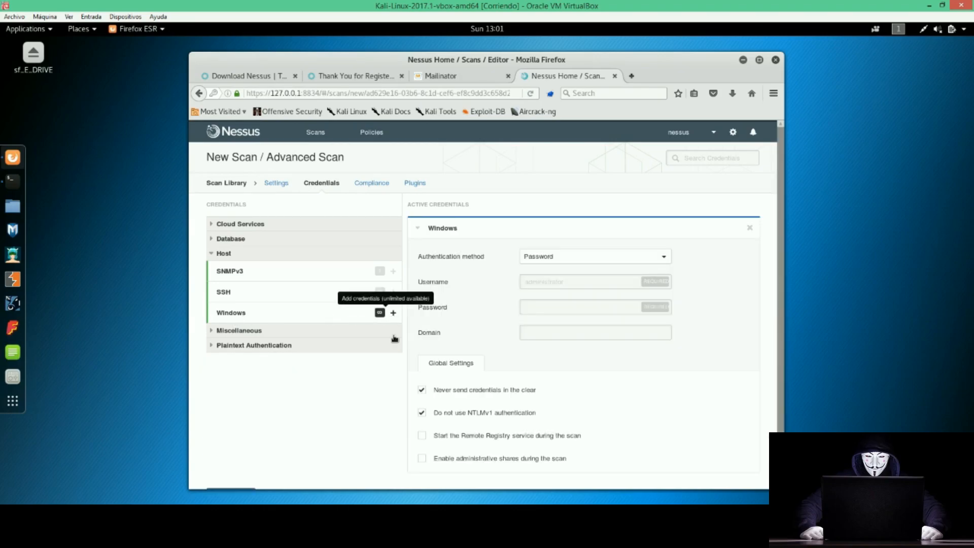
{"action": "left_click", "coordinate": [566, 285]}
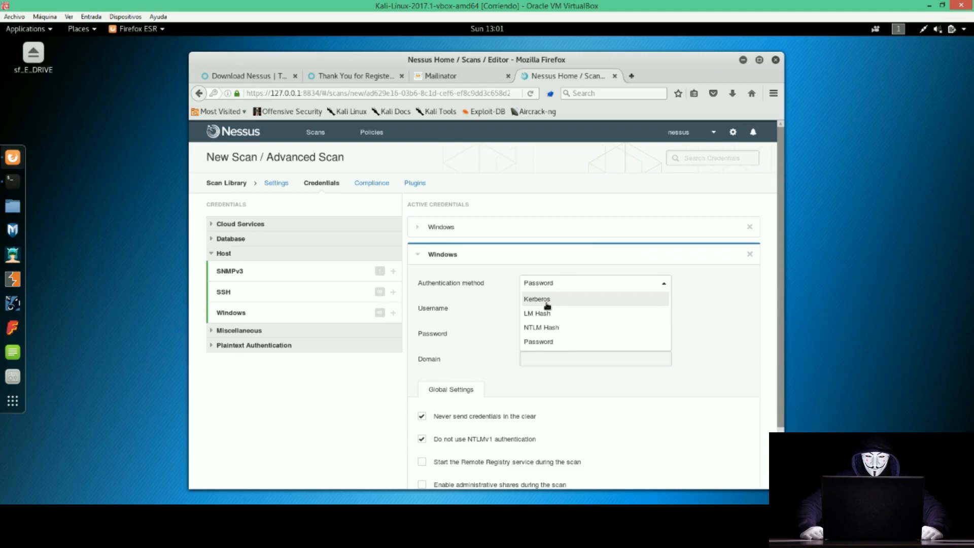
{"action": "left_click", "coordinate": [548, 347]}
Fill in the Windows username and password, leaving the Domain field empty.
{"action": "left_click", "coordinate": [550, 308]}
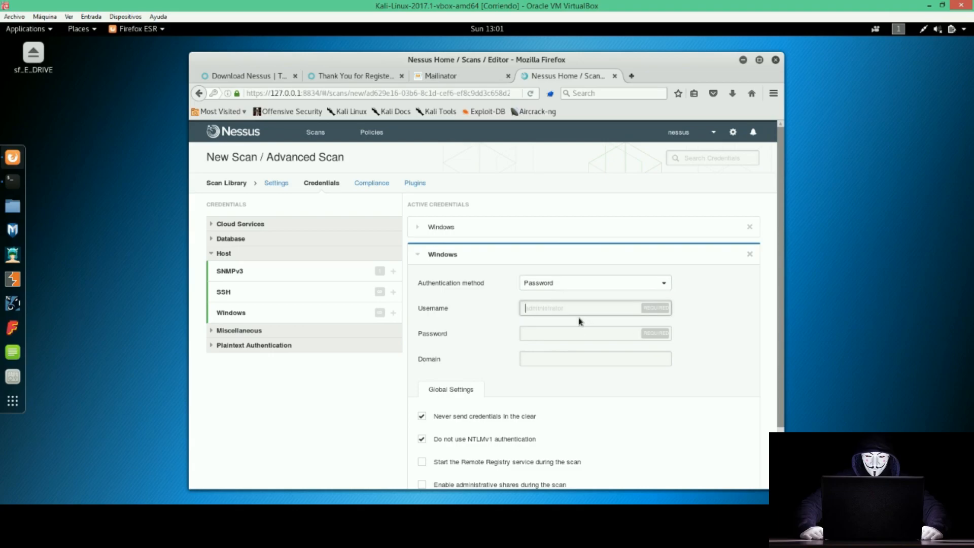
{"action": "key", "text": "Tab"}
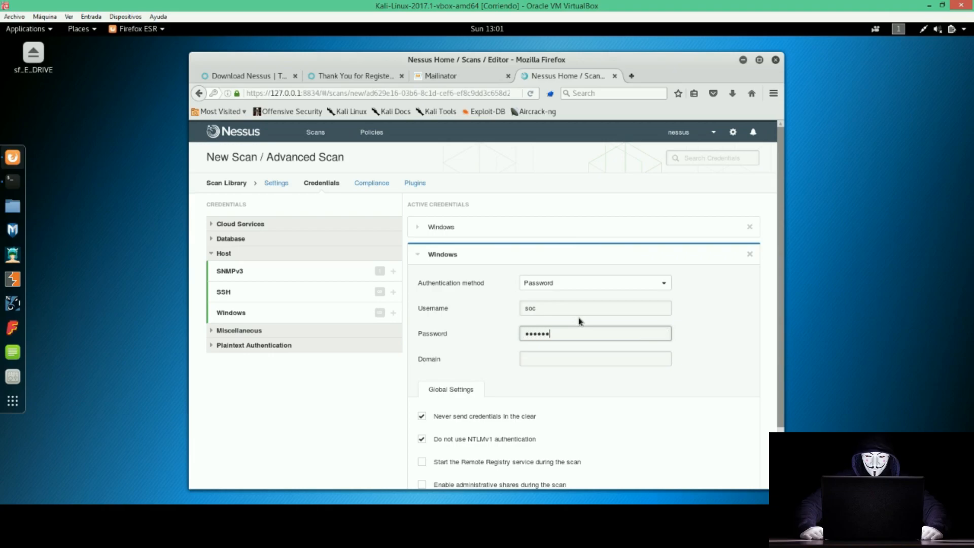
{"action": "key", "text": "Tab"}
{"action": "left_click", "coordinate": [539, 395]}
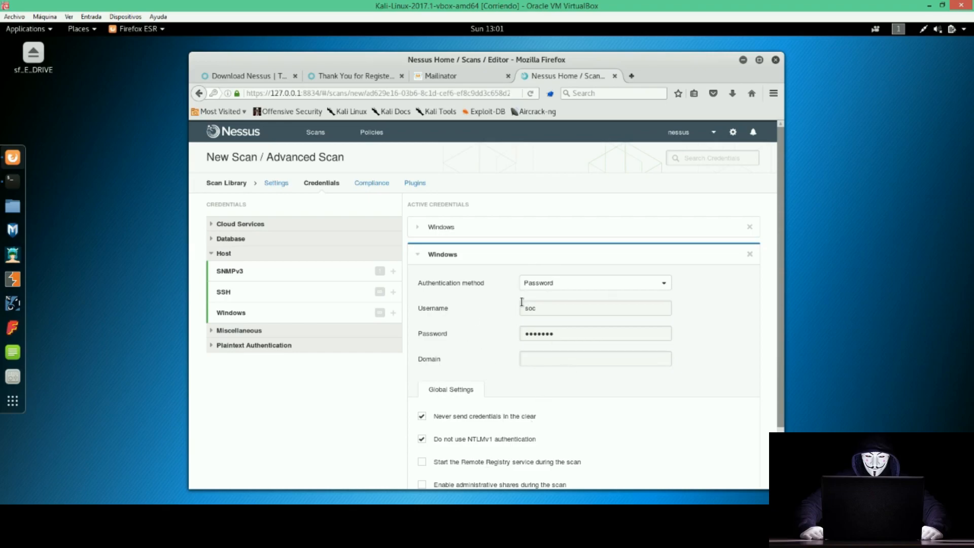
{"action": "scroll", "coordinate": [522, 305], "scroll_direction": "down", "scroll_amount": 2}
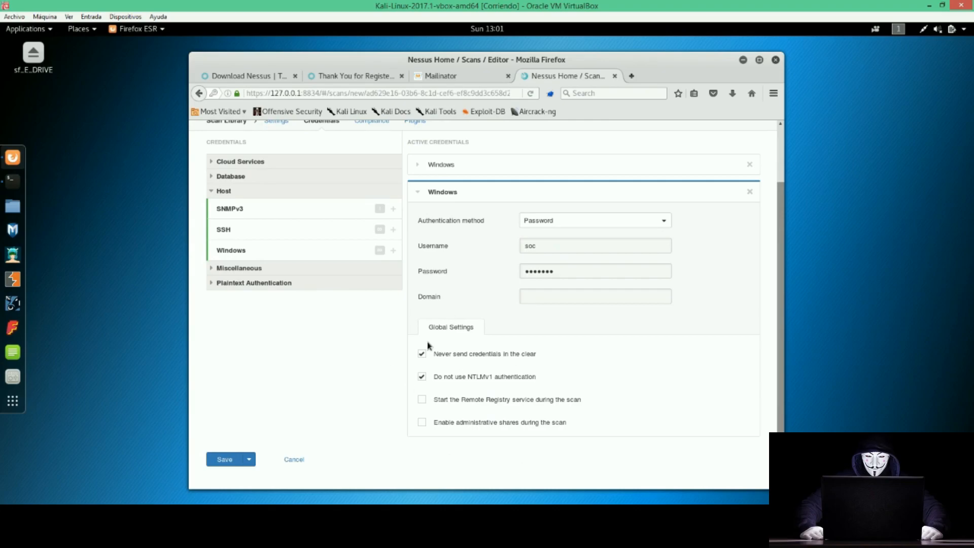
{"action": "scroll", "coordinate": [463, 365], "scroll_direction": "up", "scroll_amount": 2}
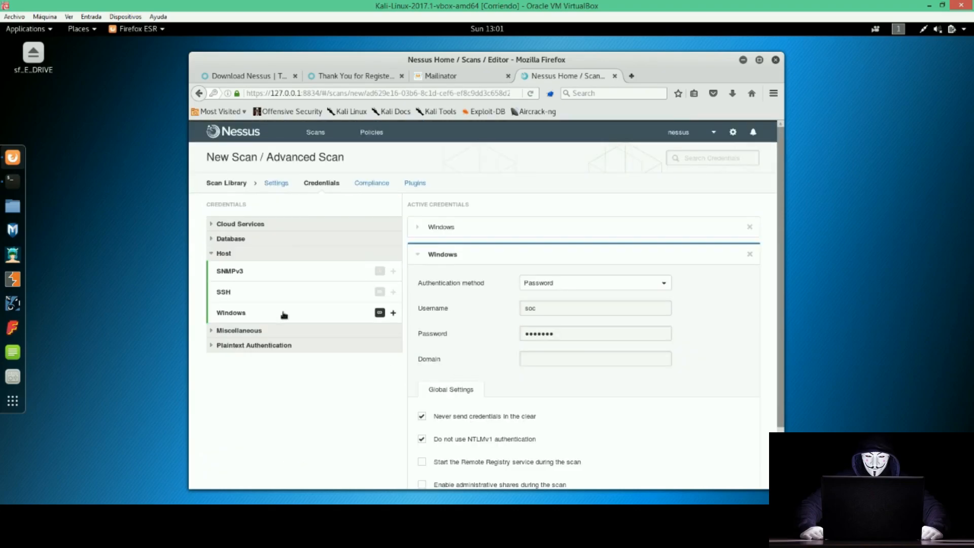
Add a Database credential to the scan, keeping Oracle as the database type.
{"action": "left_click", "coordinate": [210, 240]}
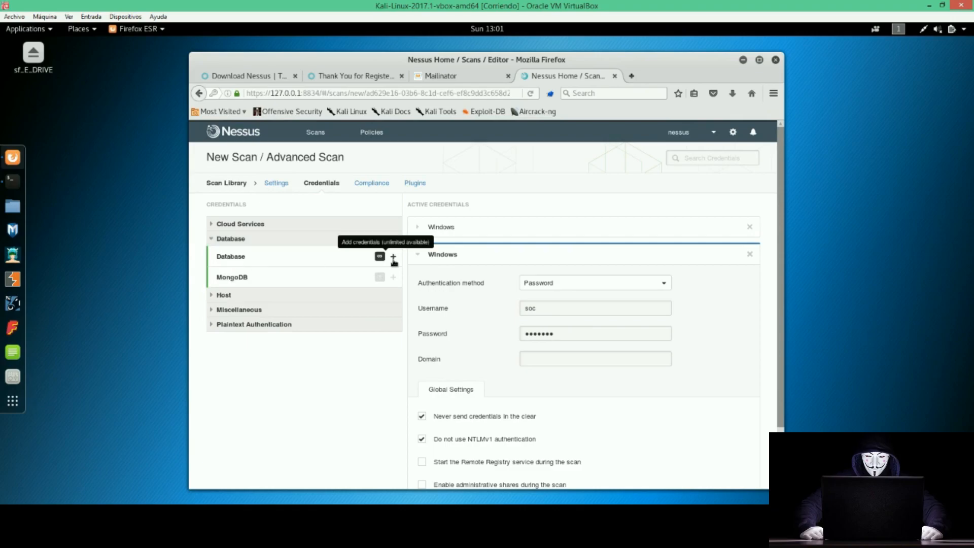
{"action": "left_click", "coordinate": [394, 258]}
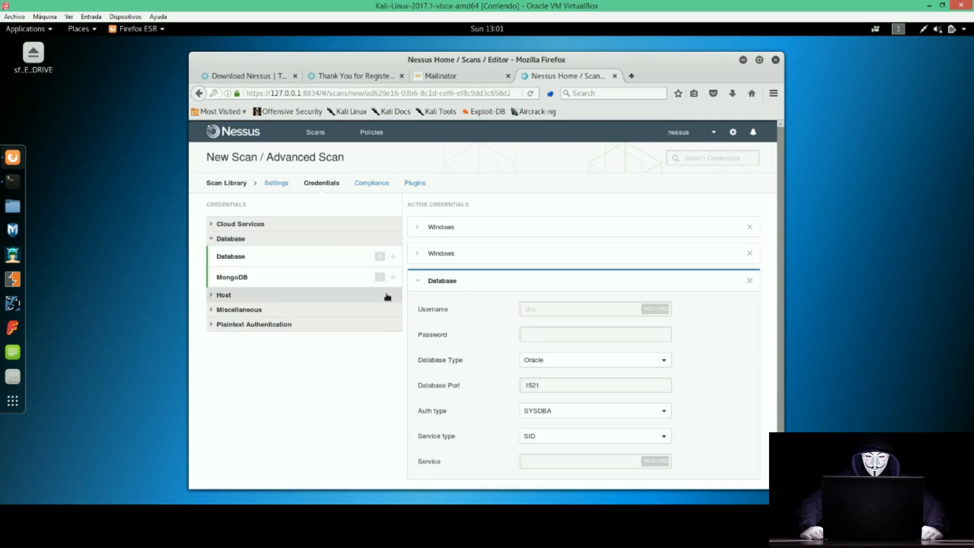
{"action": "left_click", "coordinate": [559, 361]}
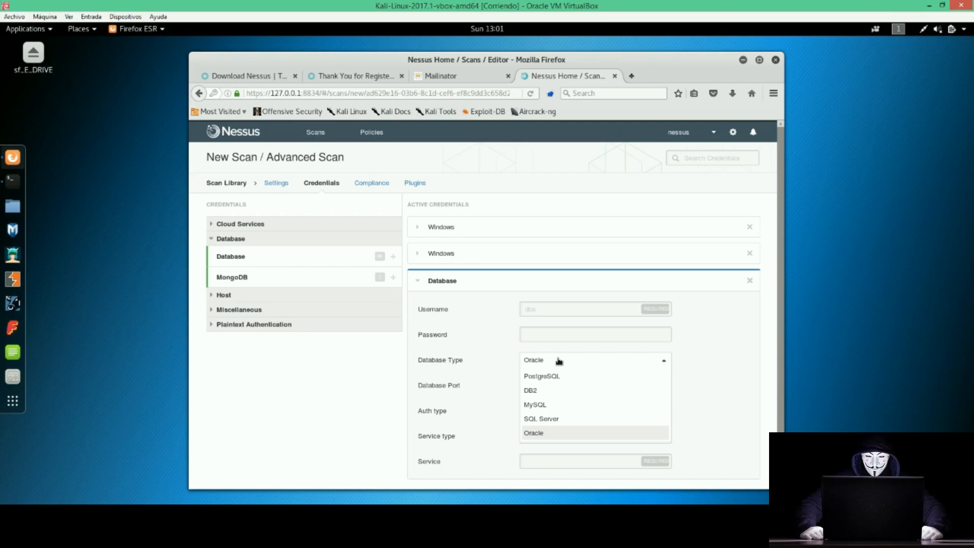
{"action": "left_click", "coordinate": [559, 361]}
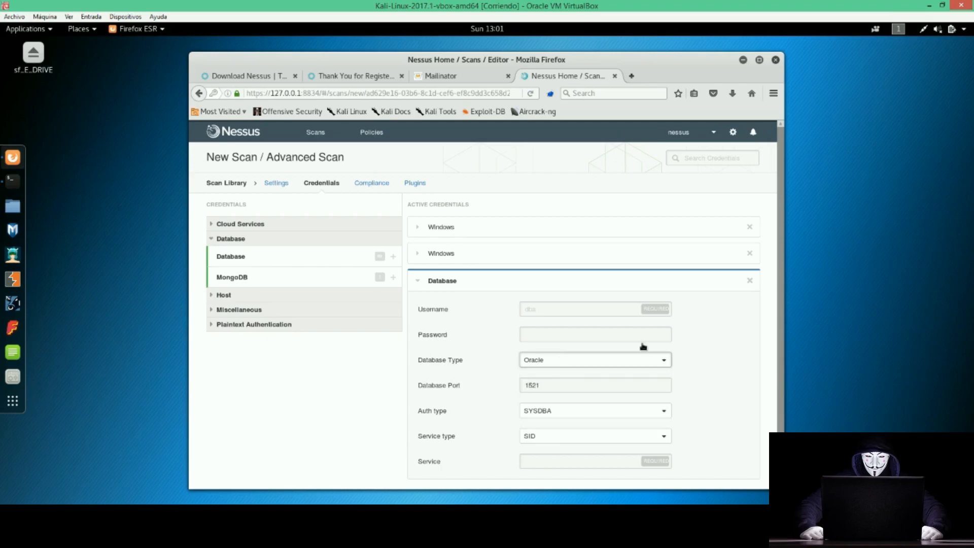
Remove the Database credential and the duplicate Windows credential, leaving one Windows password entry.
{"action": "left_click", "coordinate": [749, 281]}
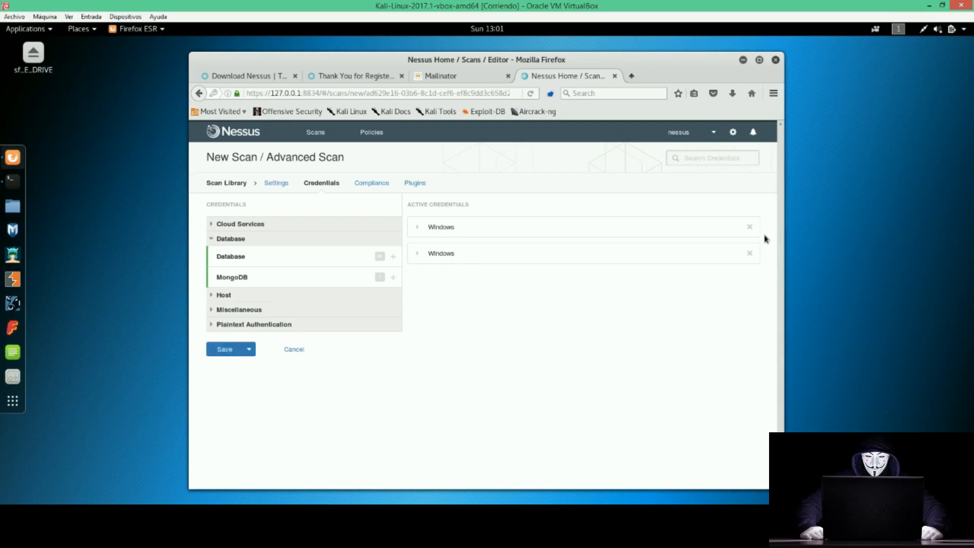
{"action": "left_click", "coordinate": [418, 254]}
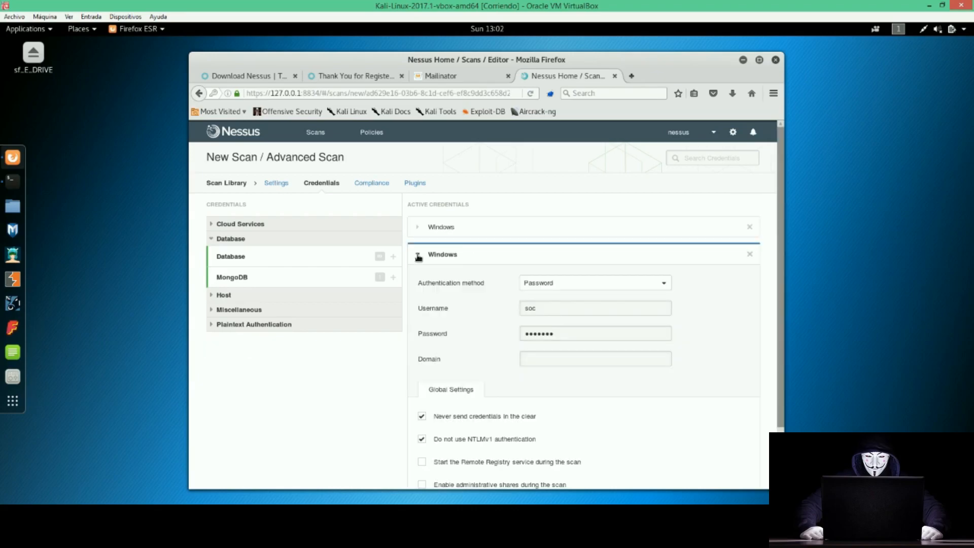
{"action": "left_click", "coordinate": [749, 227]}
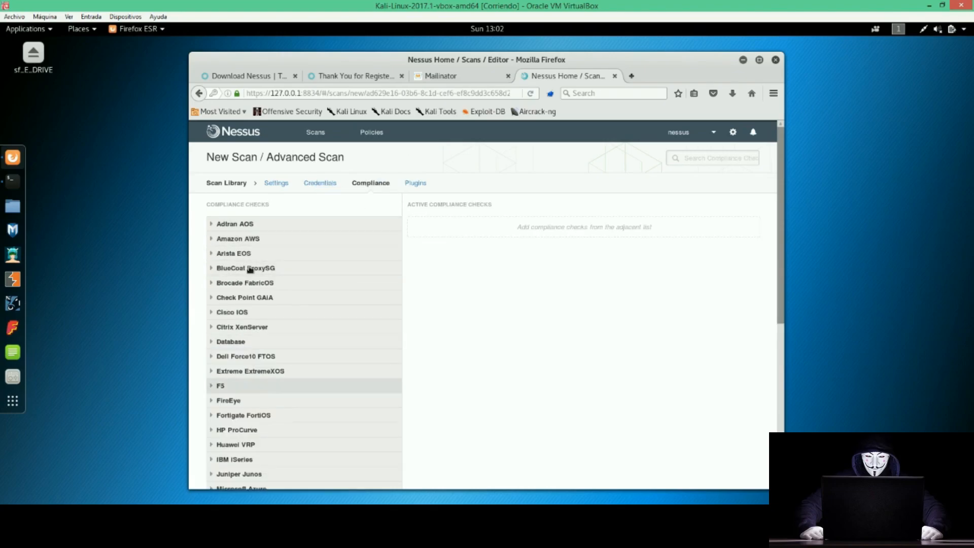
Expand the Amazon AWS compliance audits, browse them, then go to the scan's Plugins settings.
{"action": "left_click", "coordinate": [212, 239]}
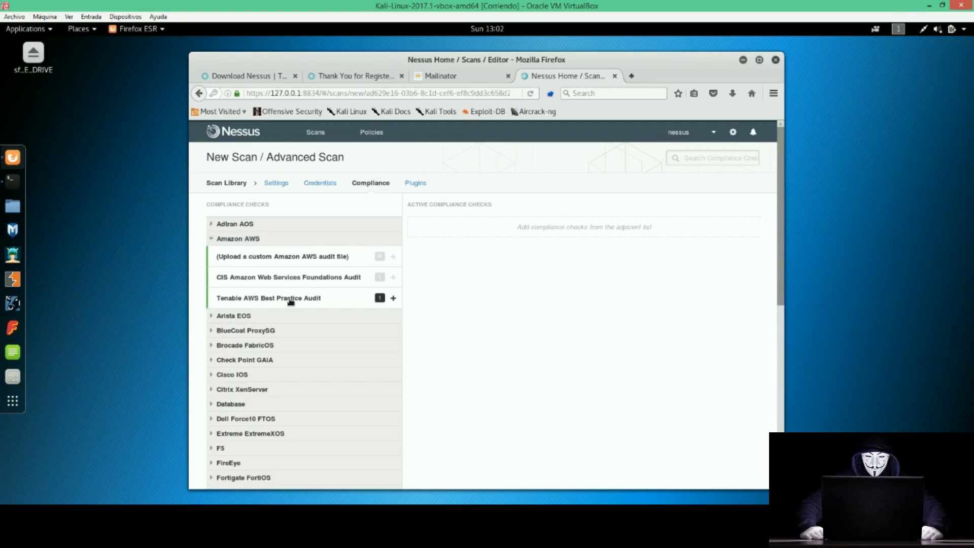
{"action": "scroll", "coordinate": [267, 330], "scroll_direction": "down", "scroll_amount": 4}
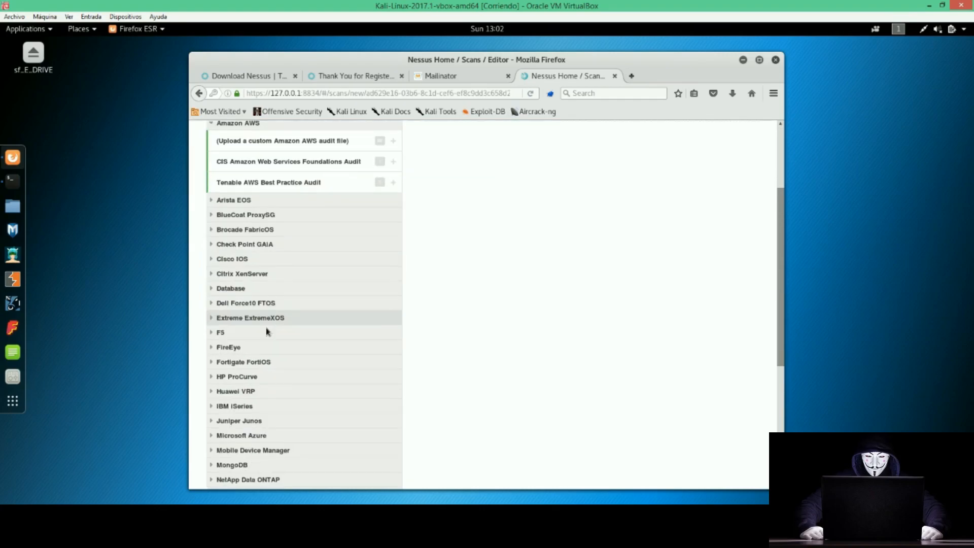
{"action": "scroll", "coordinate": [267, 332], "scroll_direction": "down", "scroll_amount": 8}
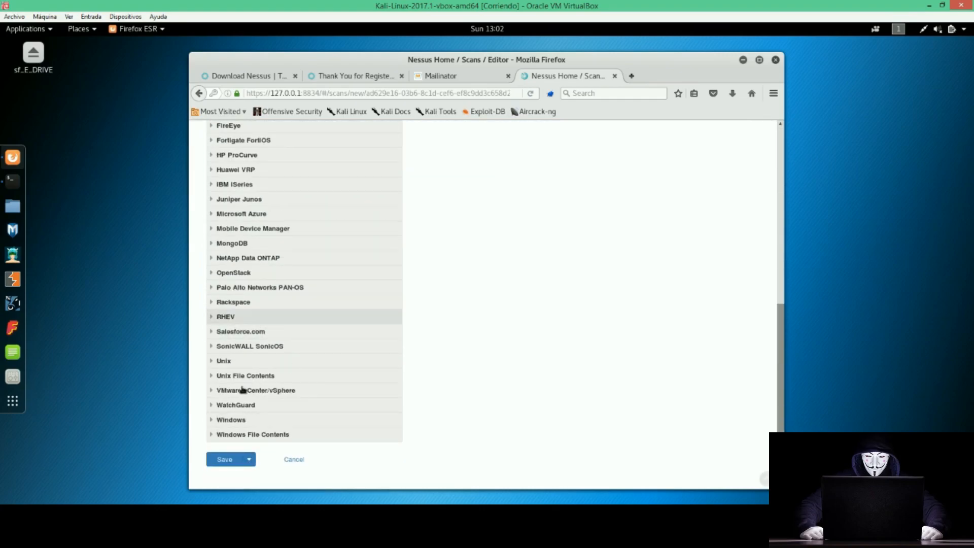
{"action": "scroll", "coordinate": [317, 339], "scroll_direction": "up", "scroll_amount": 12}
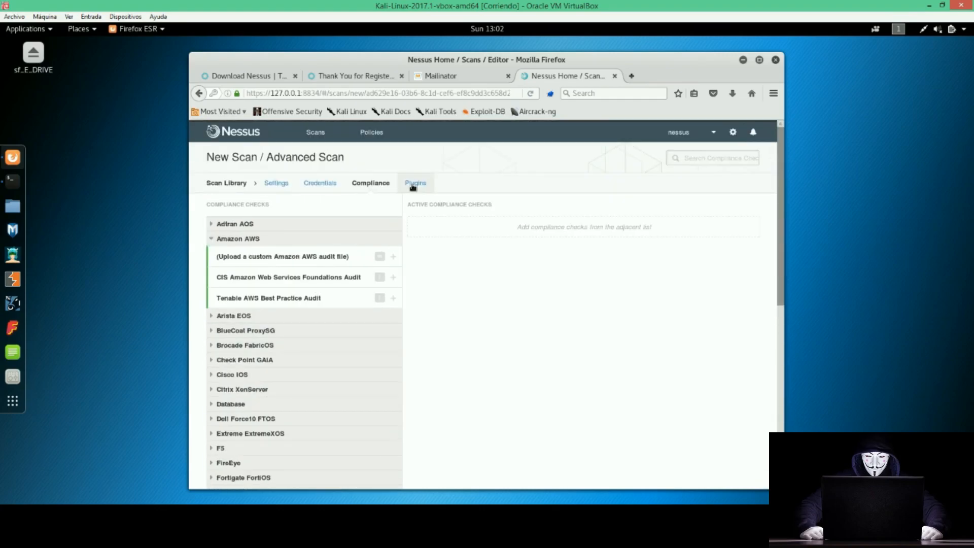
{"action": "left_click", "coordinate": [413, 183]}
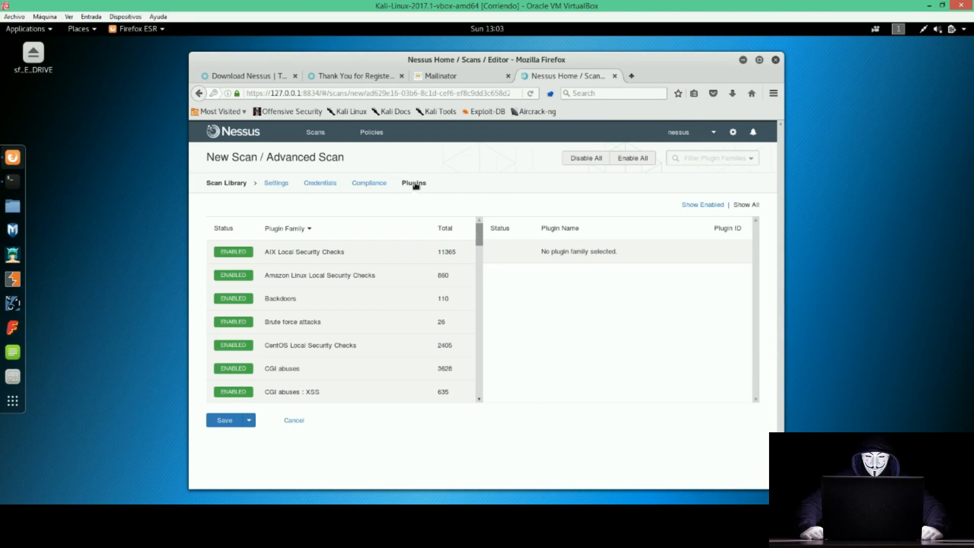
List the plugins in the Backdoors family to review them.
{"action": "mouse_move", "coordinate": [479, 236]}
{"action": "left_mouse_down"}
{"action": "mouse_move", "coordinate": [473, 376]}
{"action": "mouse_move", "coordinate": [482, 221]}
{"action": "left_mouse_up"}
{"action": "left_click", "coordinate": [282, 301]}
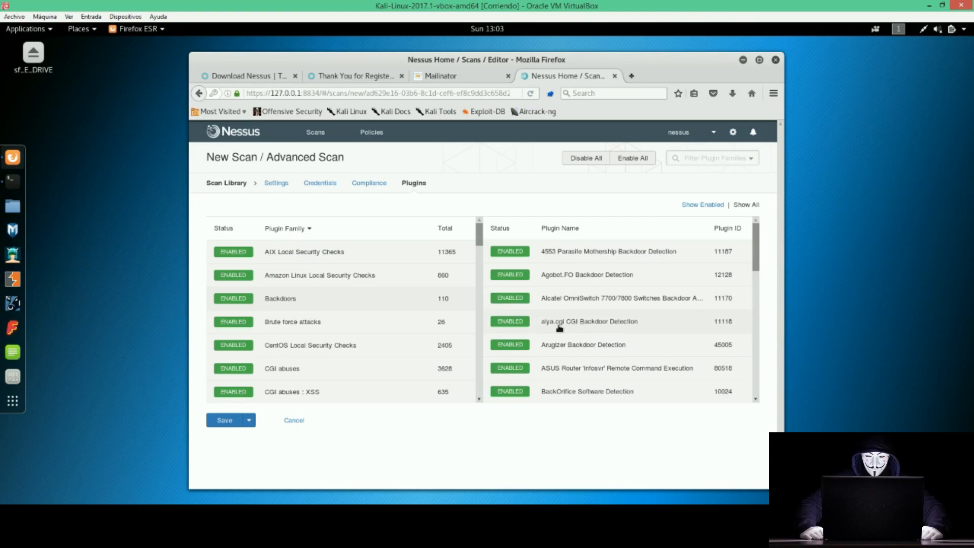
{"action": "left_click_drag", "start_coordinate": [480, 237], "coordinate": [480, 260]}
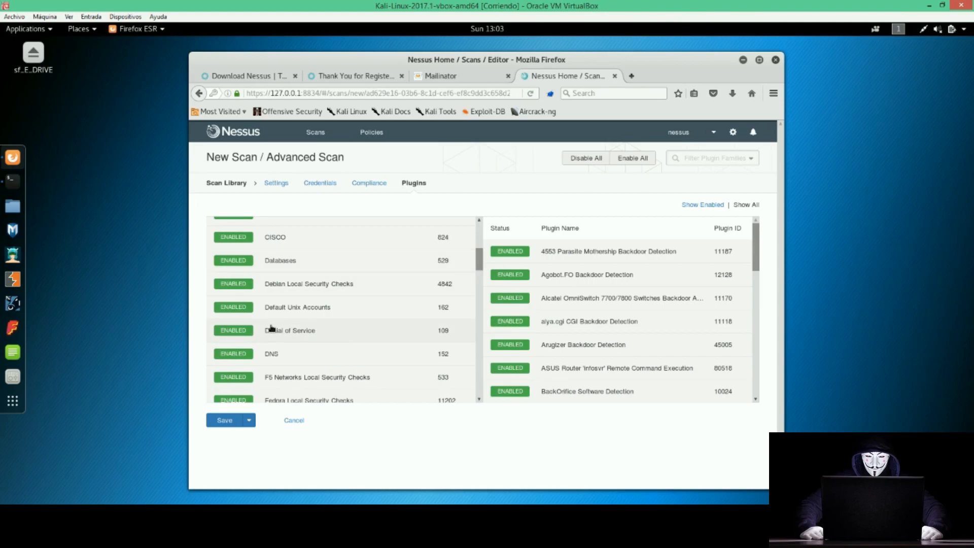
Disable the Denial of Service plugin family and check the rest down through Mobile Devices stay enabled.
{"action": "left_click", "coordinate": [233, 332]}
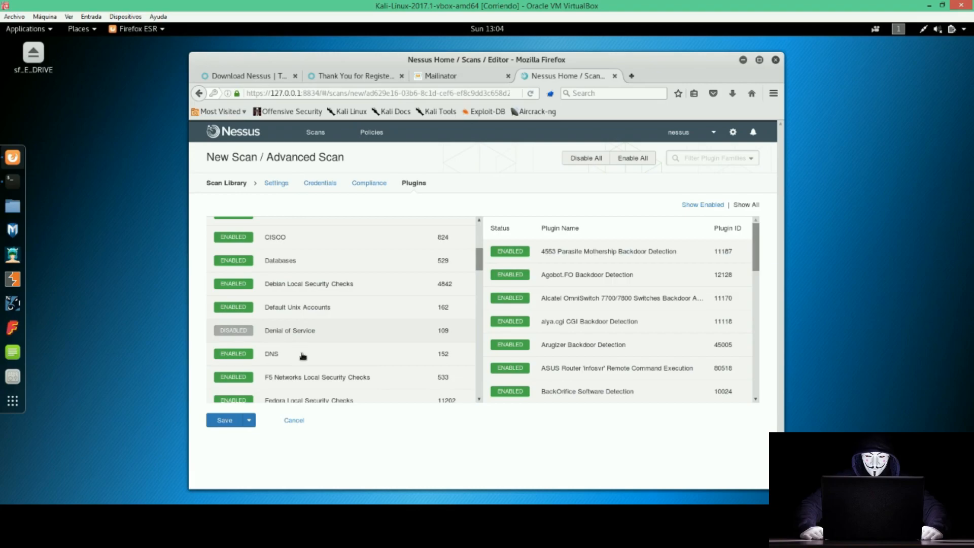
{"action": "scroll", "coordinate": [312, 355], "scroll_direction": "down", "scroll_amount": 1}
{"action": "scroll", "coordinate": [305, 344], "scroll_direction": "down", "scroll_amount": 3}
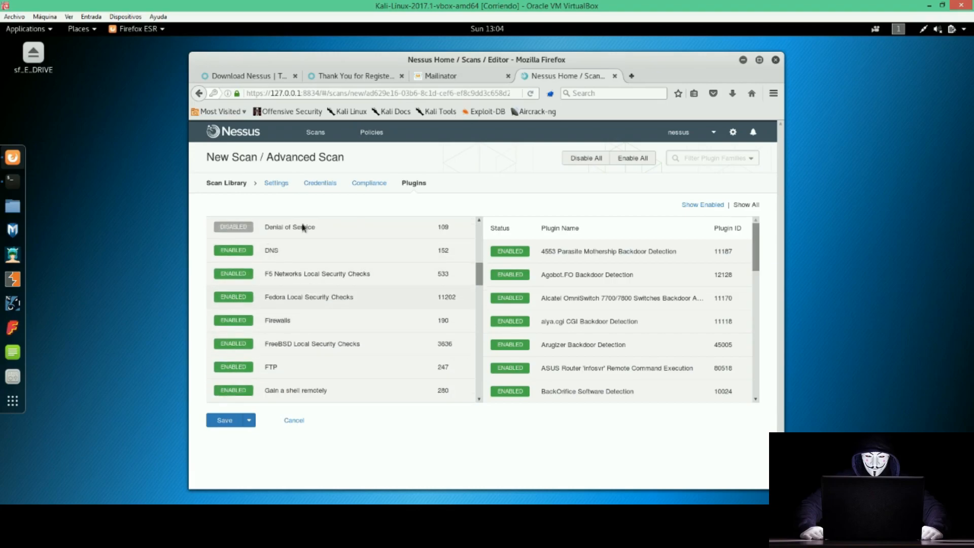
{"action": "scroll", "coordinate": [318, 332], "scroll_direction": "down", "scroll_amount": 3}
{"action": "scroll", "coordinate": [318, 332], "scroll_direction": "down", "scroll_amount": 7}
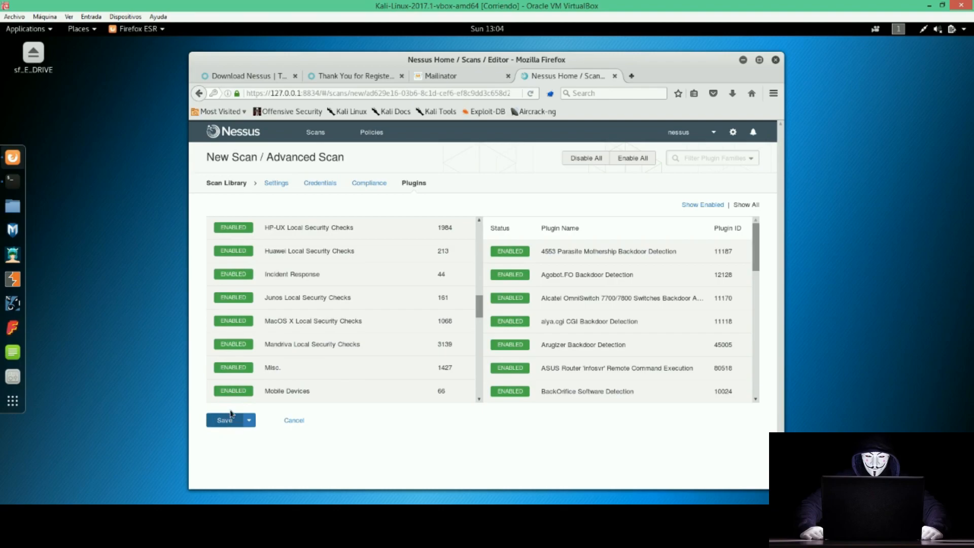
Save and launch the Windows XP scan, then open its results in My Scans.
{"action": "left_click", "coordinate": [249, 420]}
{"action": "left_click", "coordinate": [231, 439]}
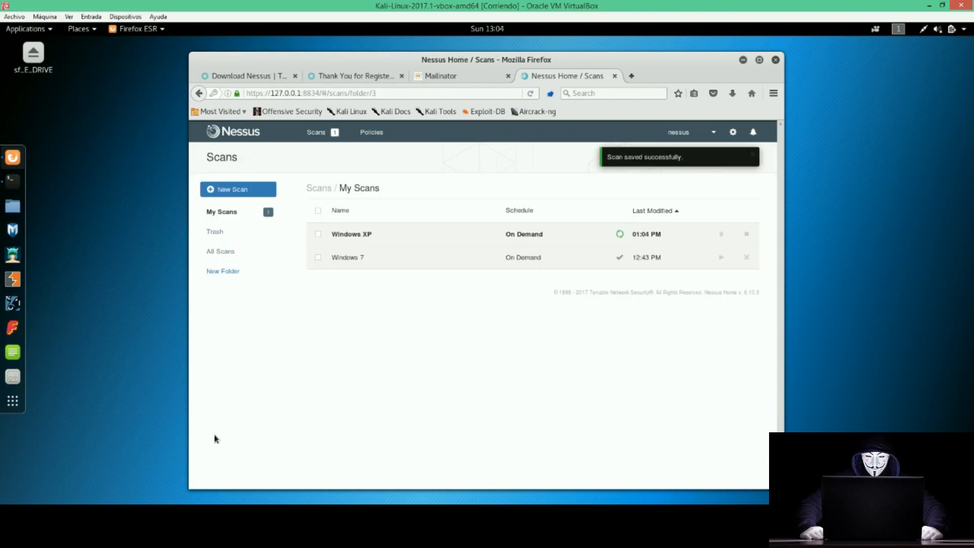
{"action": "left_click", "coordinate": [413, 236]}
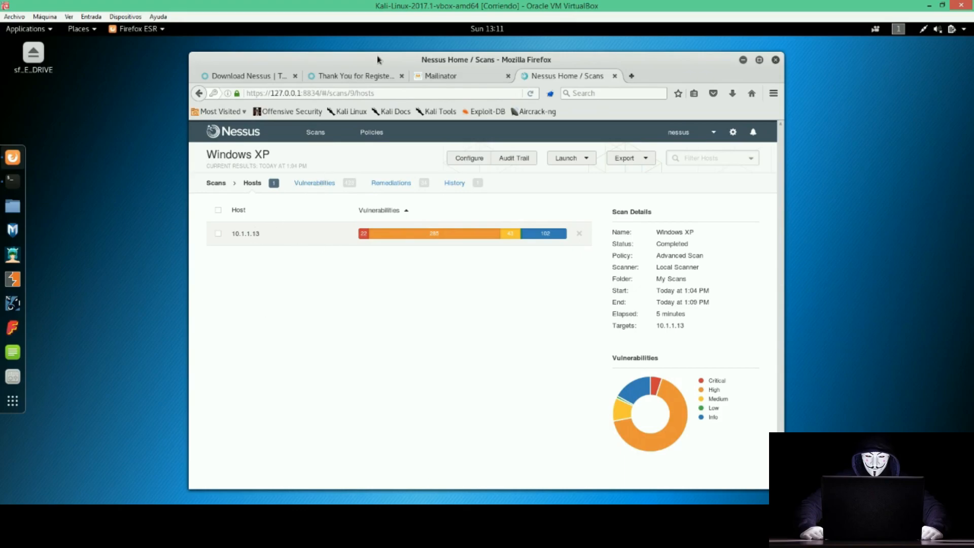
Open and browse the vulnerability list for host 10.1.1.13.
{"action": "left_click_drag", "start_coordinate": [403, 56], "coordinate": [432, 51]}
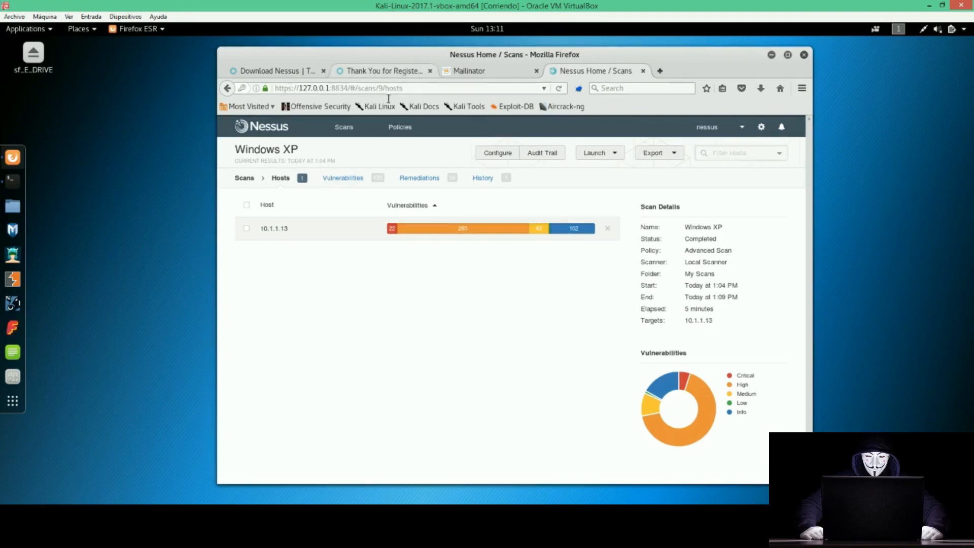
{"action": "left_click", "coordinate": [334, 229]}
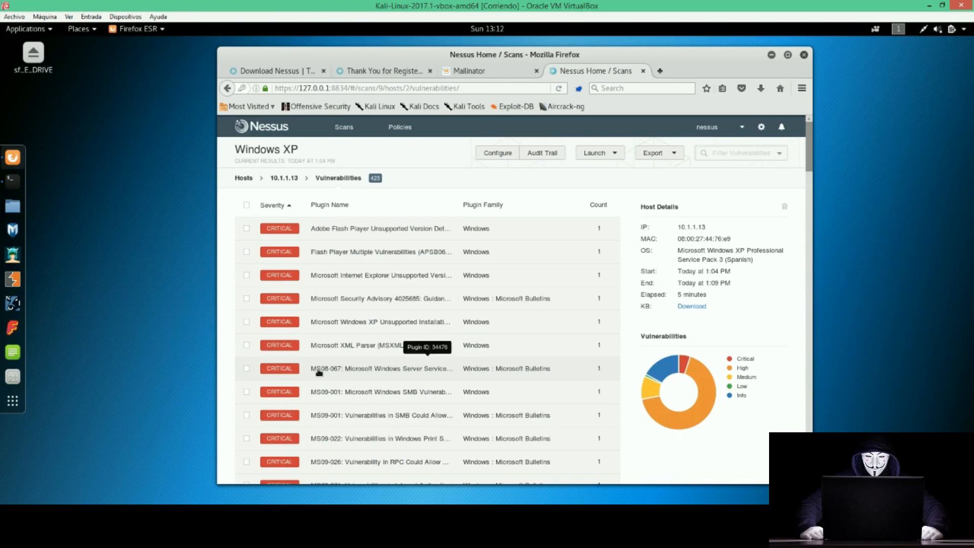
{"action": "scroll", "coordinate": [342, 372], "scroll_direction": "down", "scroll_amount": 3}
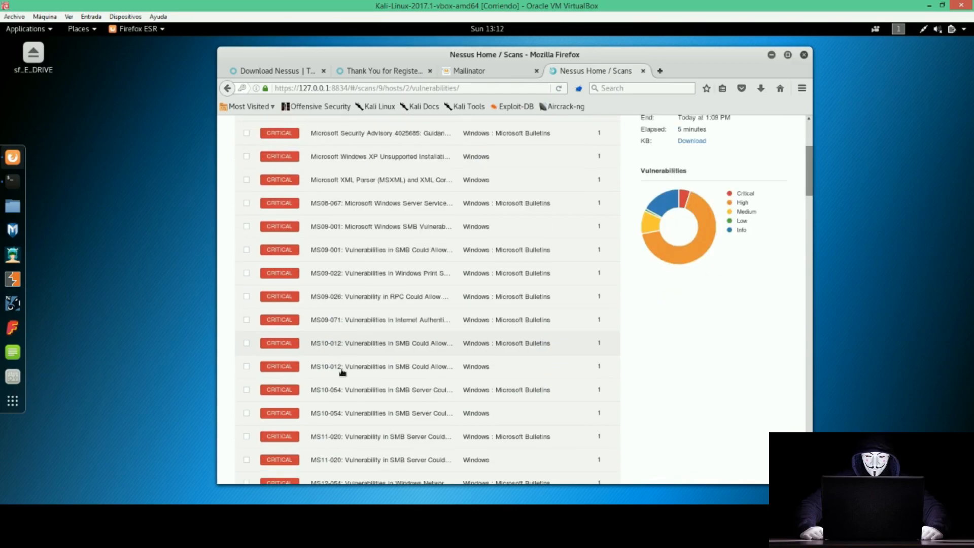
{"action": "scroll", "coordinate": [341, 373], "scroll_direction": "up", "scroll_amount": 5}
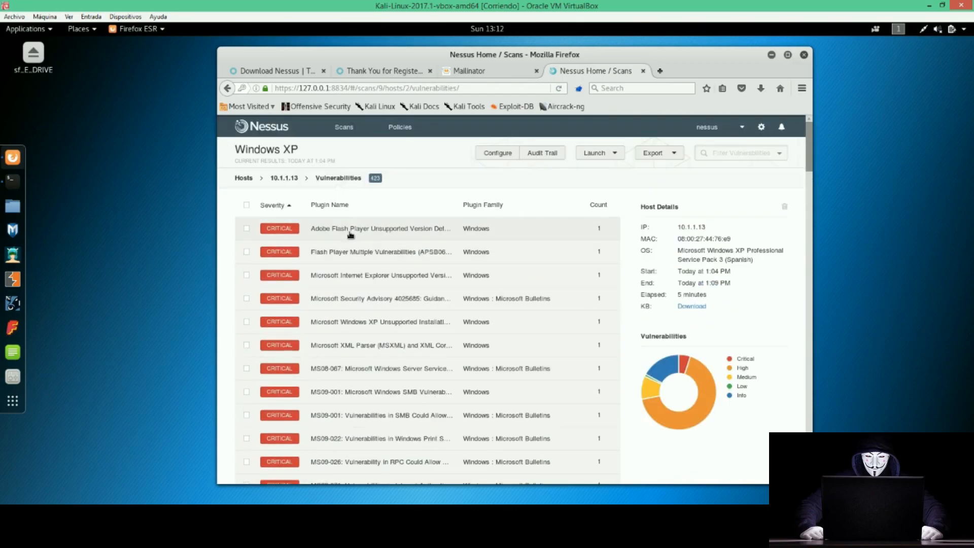
Review the Adobe Flash Player Unsupported Version Detection details, including the Flash file path, then go back.
{"action": "left_click", "coordinate": [360, 226]}
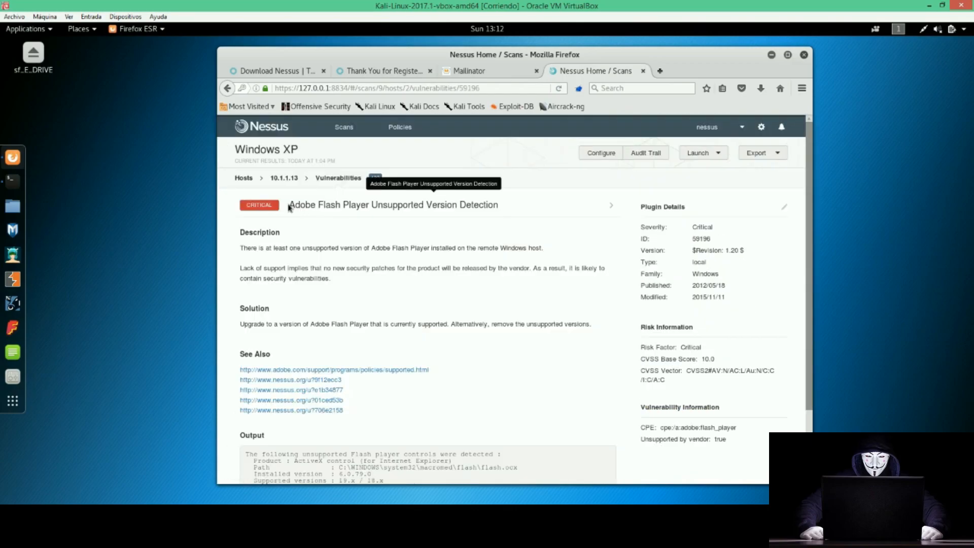
{"action": "left_click_drag", "start_coordinate": [289, 204], "coordinate": [460, 204]}
{"action": "left_click", "coordinate": [409, 289]}
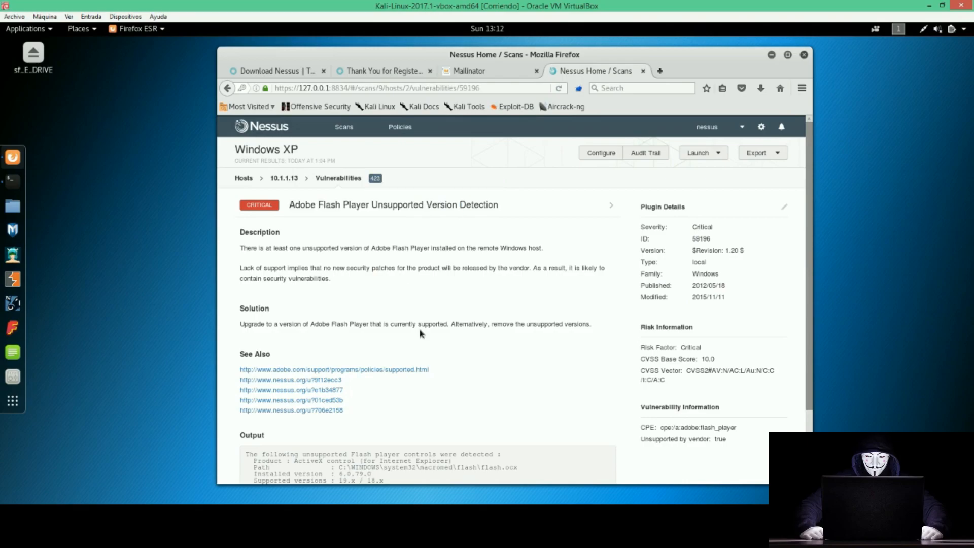
{"action": "scroll", "coordinate": [391, 343], "scroll_direction": "down", "scroll_amount": 3}
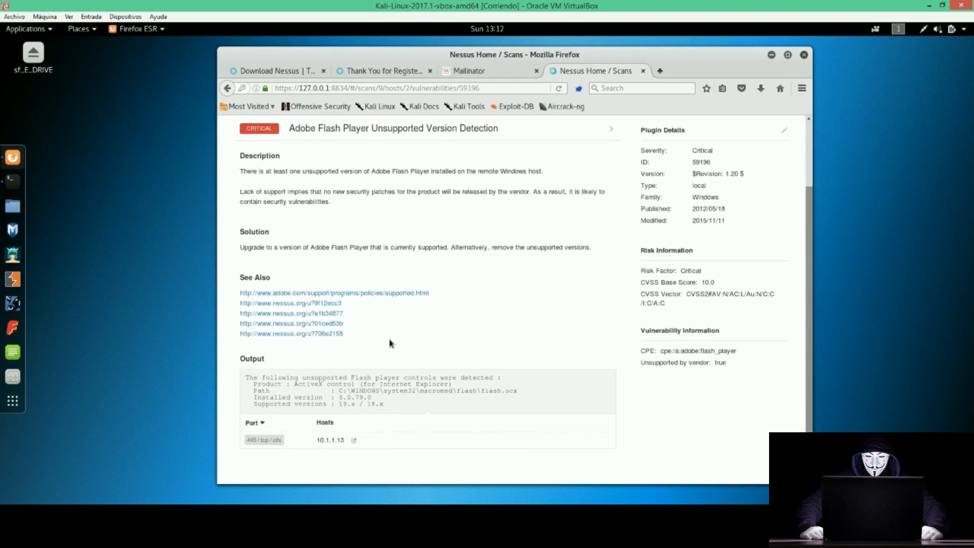
{"action": "left_click_drag", "start_coordinate": [338, 387], "coordinate": [518, 388]}
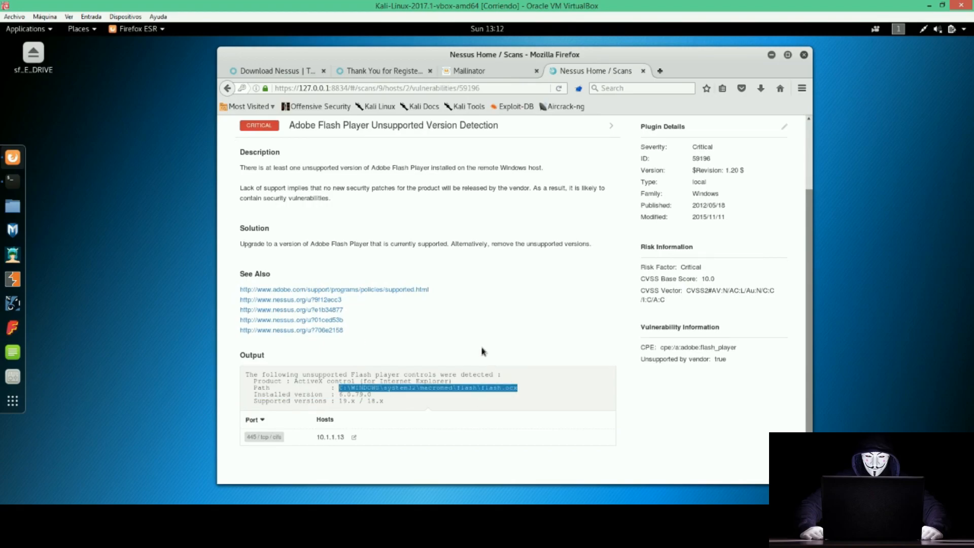
{"action": "scroll", "coordinate": [442, 332], "scroll_direction": "up", "scroll_amount": 3}
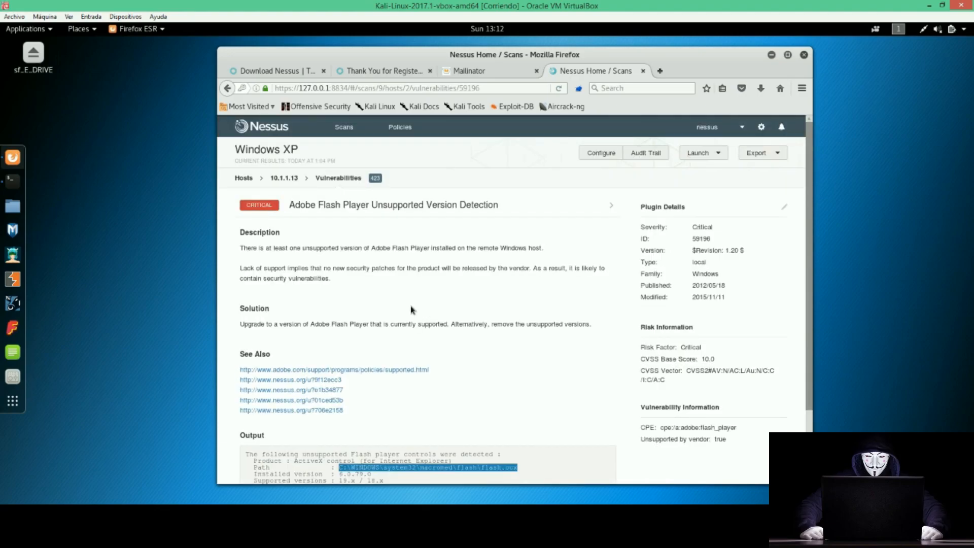
{"action": "left_click", "coordinate": [228, 88]}
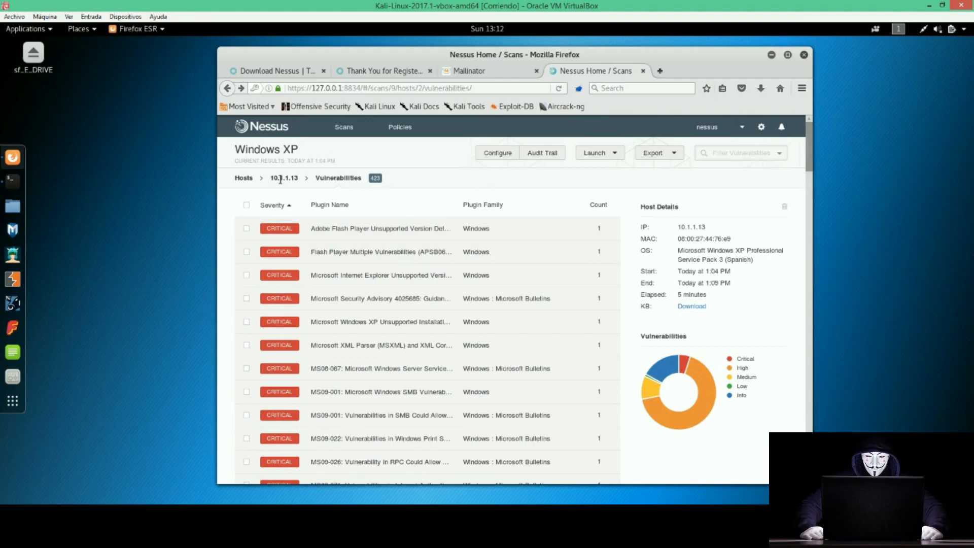
From the hosts overview, view the Remediations list and then the scan's Vulnerabilities list.
{"action": "left_click", "coordinate": [246, 178]}
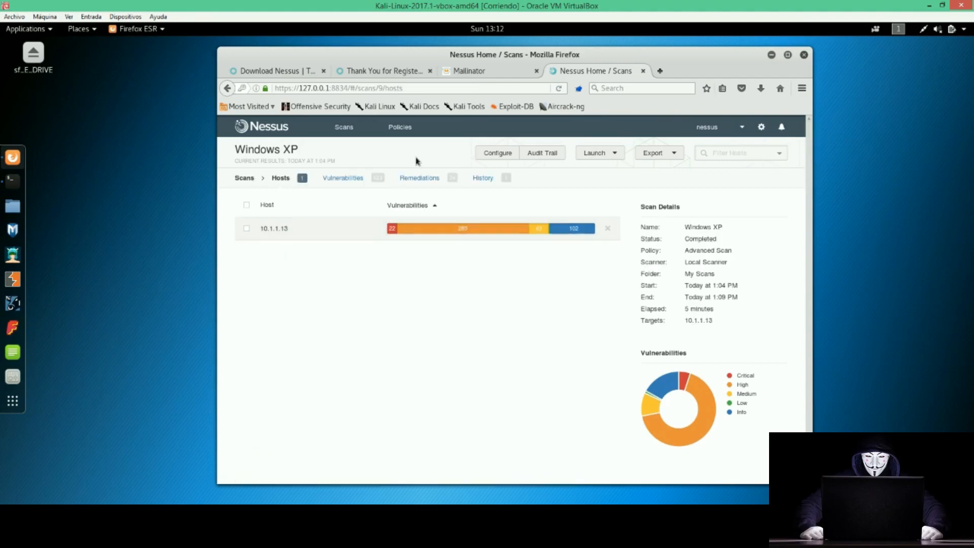
{"action": "left_click", "coordinate": [416, 183]}
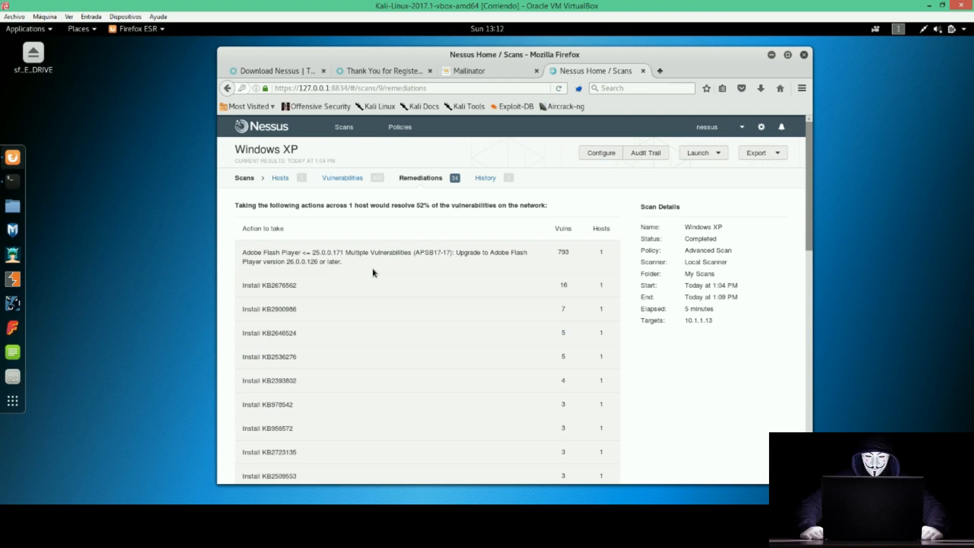
{"action": "left_click", "coordinate": [339, 178]}
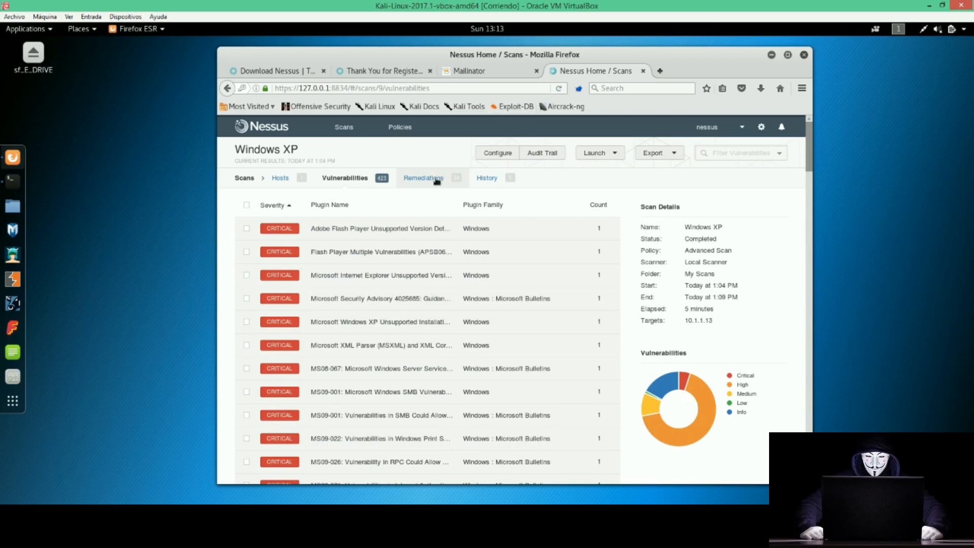
Review the remediation actions, noting the KB2676562 update and 52% resolution, then return to Vulnerabilities.
{"action": "left_click", "coordinate": [436, 180]}
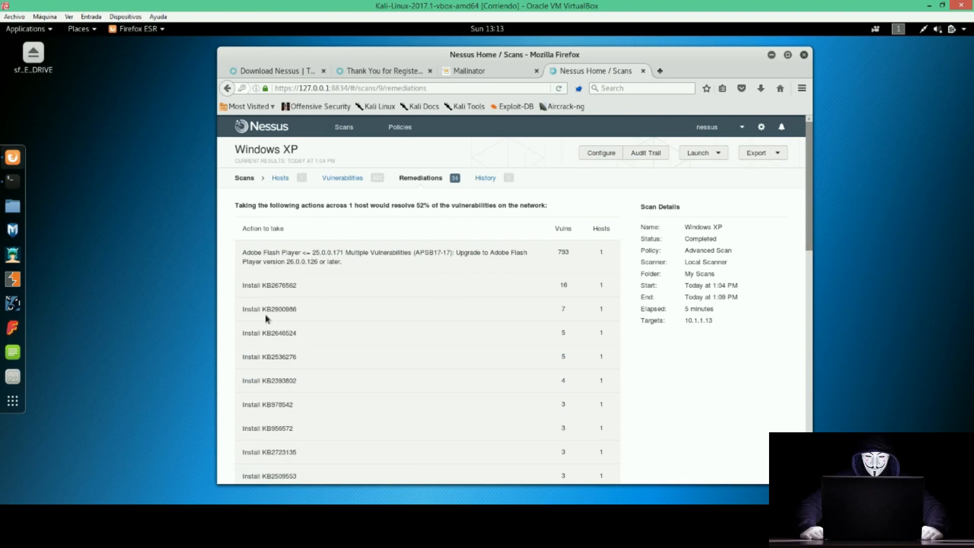
{"action": "left_click_drag", "start_coordinate": [281, 285], "coordinate": [284, 252]}
{"action": "scroll", "coordinate": [284, 252], "scroll_direction": "down", "scroll_amount": 5}
{"action": "scroll", "coordinate": [284, 252], "scroll_direction": "down", "scroll_amount": 5}
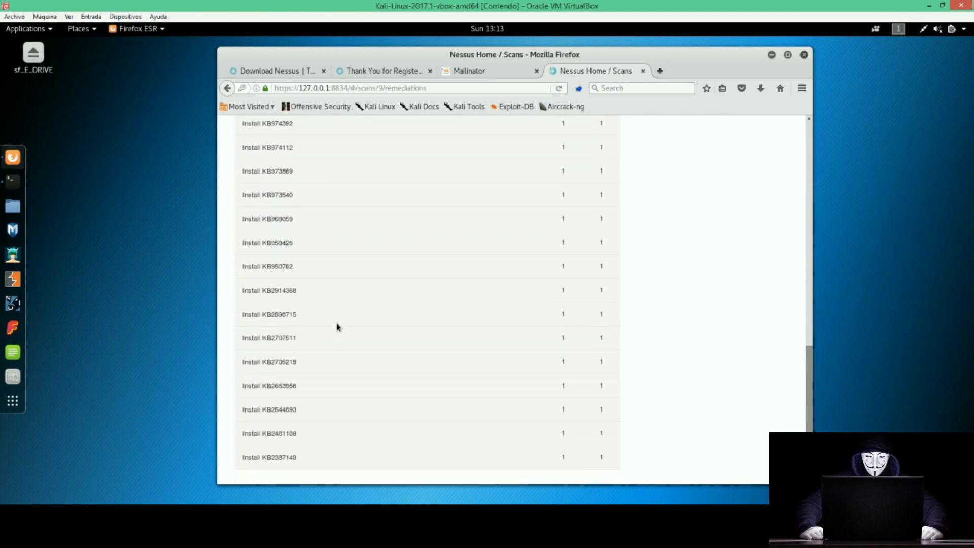
{"action": "scroll", "coordinate": [337, 326], "scroll_direction": "up", "scroll_amount": 10}
{"action": "left_click_drag", "start_coordinate": [417, 205], "coordinate": [431, 205]}
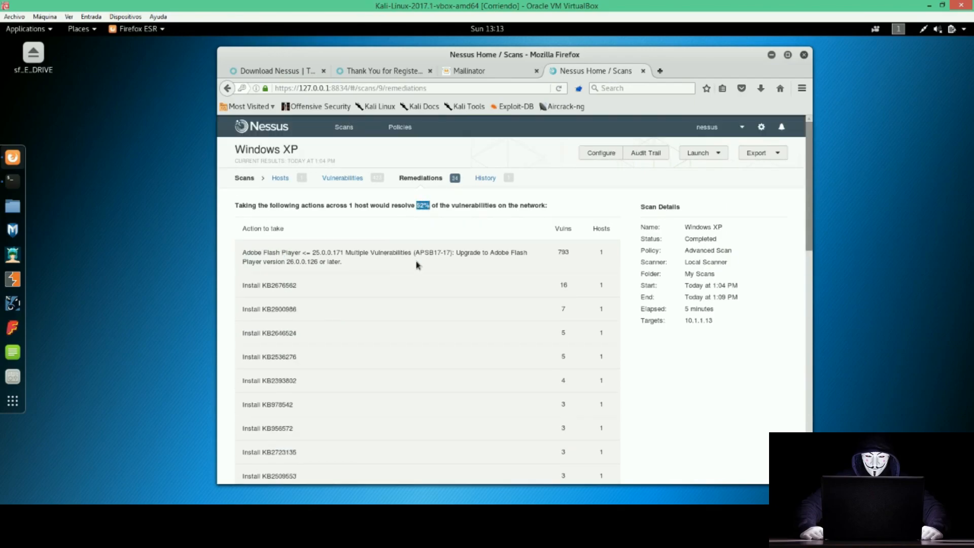
{"action": "left_click", "coordinate": [343, 178]}
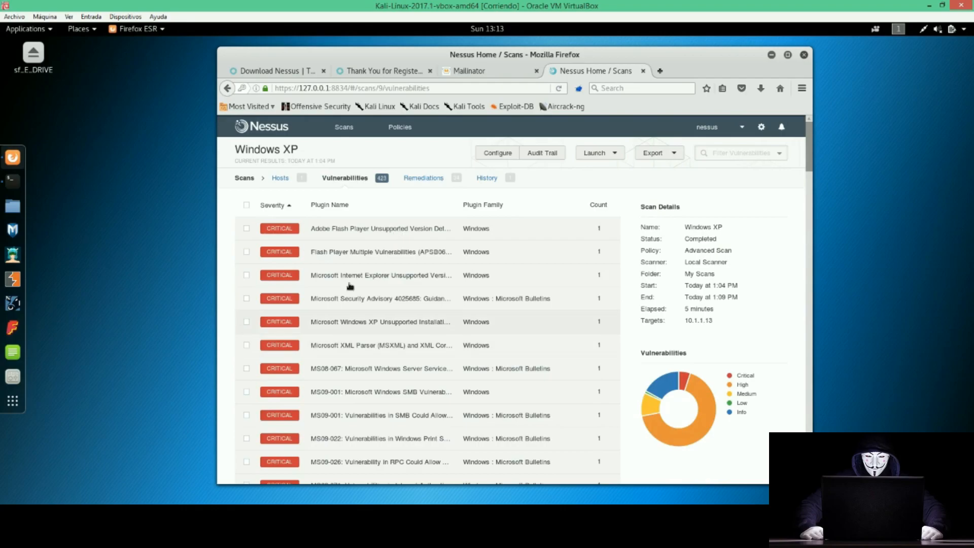
{"action": "scroll", "coordinate": [430, 320], "scroll_direction": "down", "scroll_amount": 10}
{"action": "scroll", "coordinate": [422, 319], "scroll_direction": "down", "scroll_amount": 5}
{"action": "scroll", "coordinate": [422, 320], "scroll_direction": "up", "scroll_amount": 2}
{"action": "scroll", "coordinate": [422, 319], "scroll_direction": "up", "scroll_amount": 12}
{"action": "left_click", "coordinate": [609, 154]}
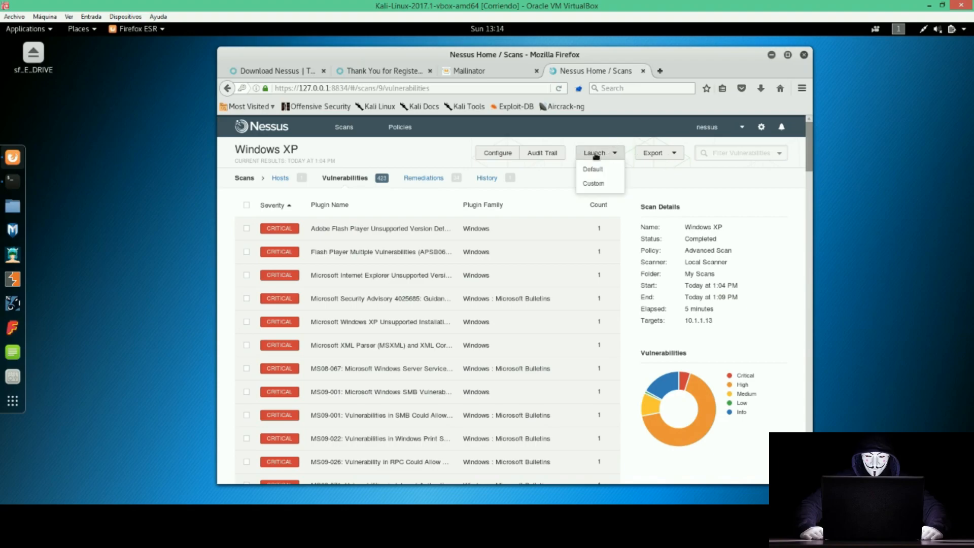
{"action": "left_click", "coordinate": [657, 155]}
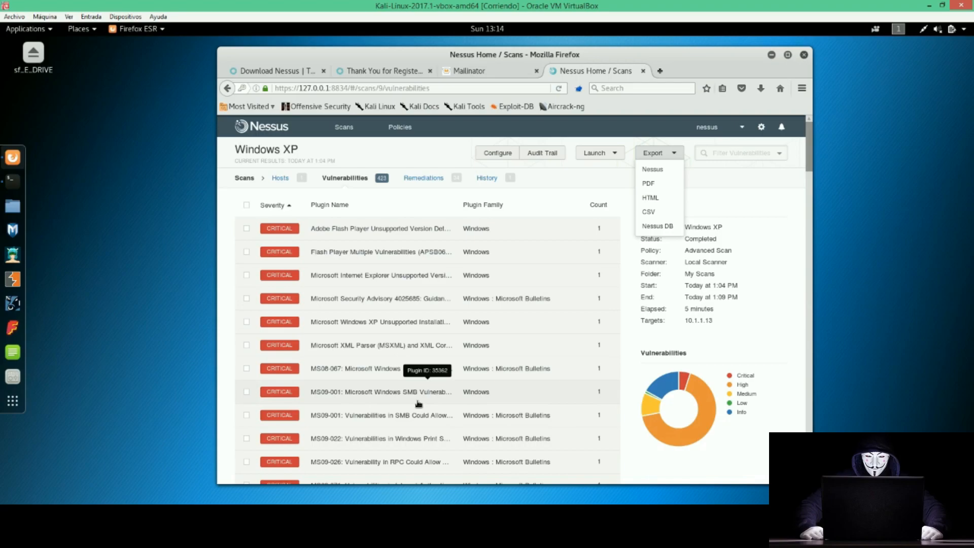
{"action": "left_click", "coordinate": [688, 330]}
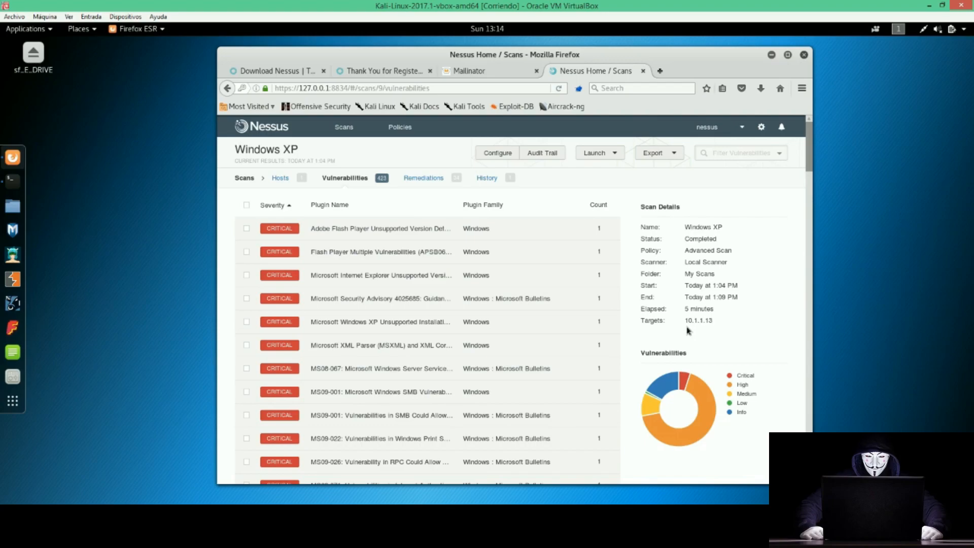